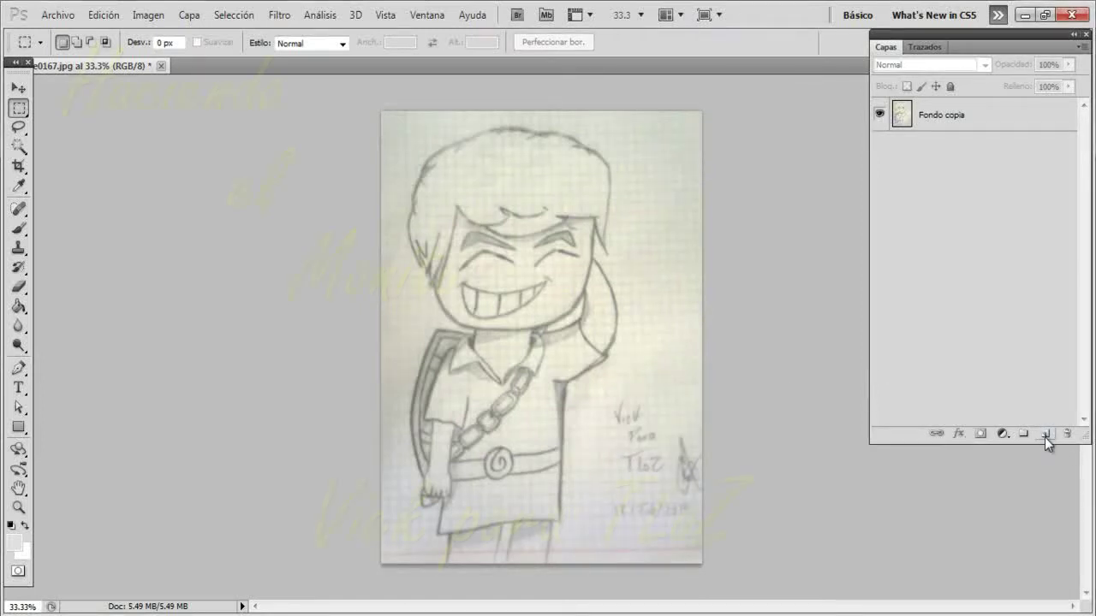
# Step: Add a new empty layer, Capa 1, and zoom in on the boy's face
pyautogui.click(1045, 434)
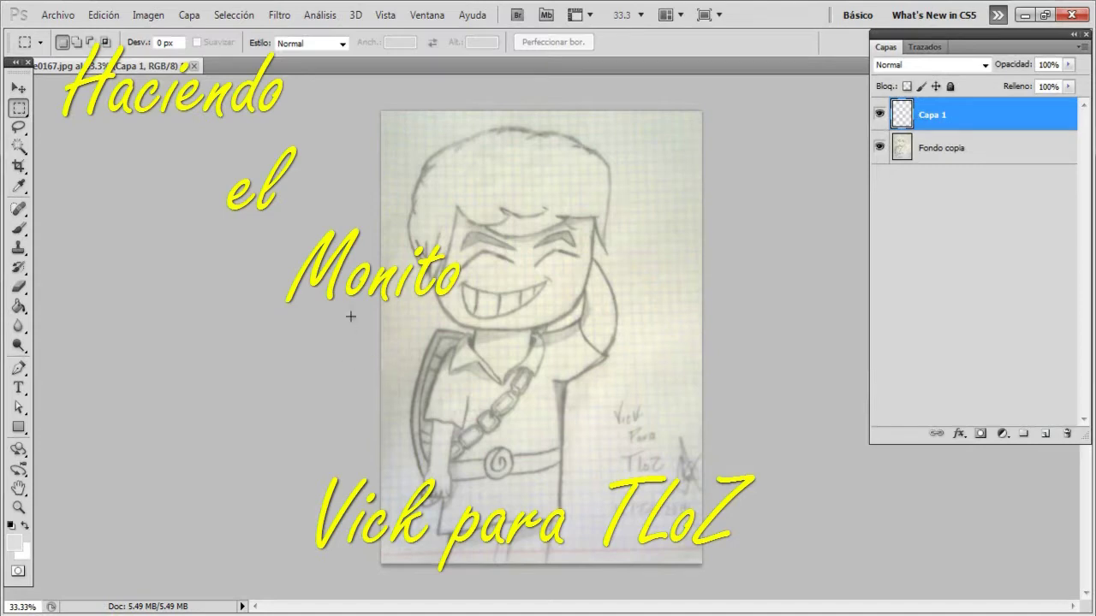
pyautogui.press('z')
pyautogui.click(474, 266)
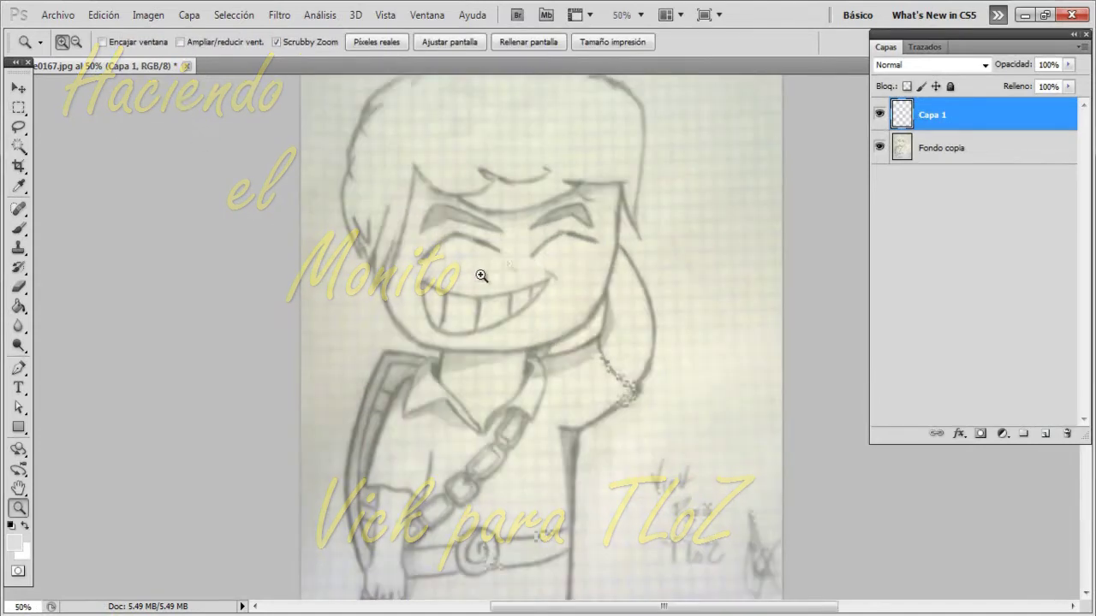
pyautogui.press('h')
pyautogui.moveTo(497, 274); pyautogui.dragTo(615, 331)
# Step: Select the Pen tool and reset the foreground colour to black
pyautogui.press('p')
pyautogui.click(13, 542)
pyautogui.press('Return')
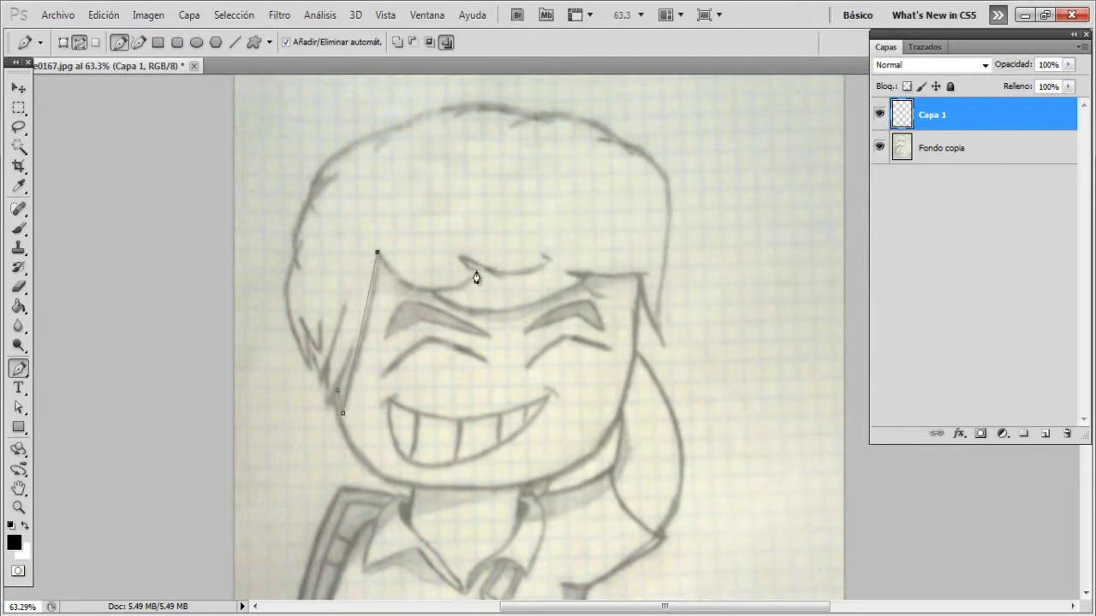
# Step: Draw a curved path along the bangs and set the brush size to 7 px
pyautogui.moveTo(477, 274); pyautogui.dragTo(493, 291)
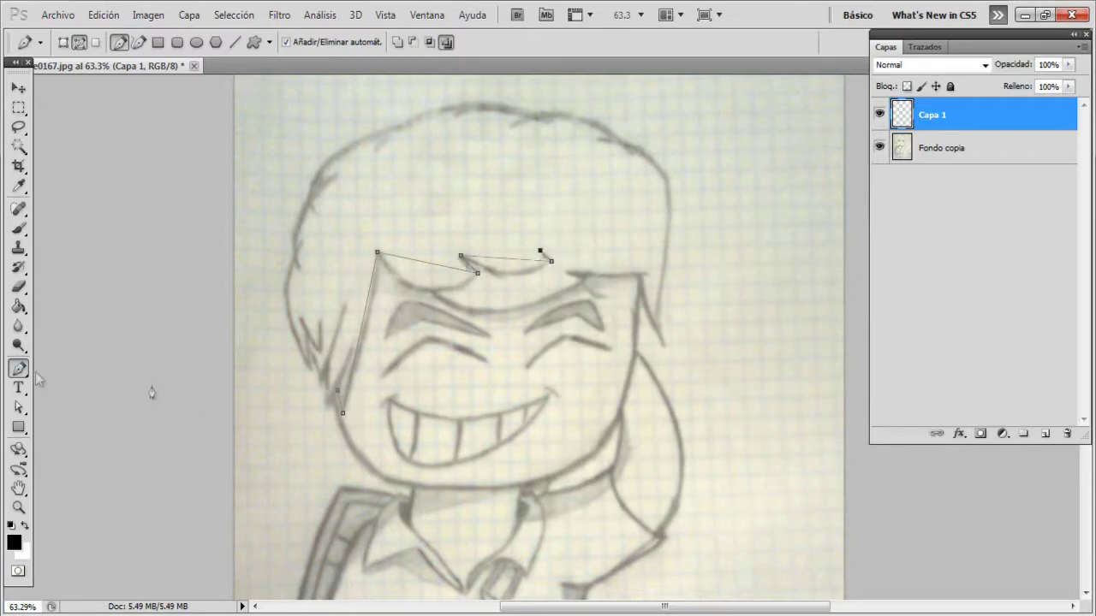
pyautogui.moveTo(25, 373); pyautogui.dragTo(90, 402)
pyautogui.moveTo(425, 263)
pyautogui.mouseDown()
pyautogui.moveTo(412, 288)
pyautogui.moveTo(468, 267)
pyautogui.moveTo(502, 278)
pyautogui.mouseUp()
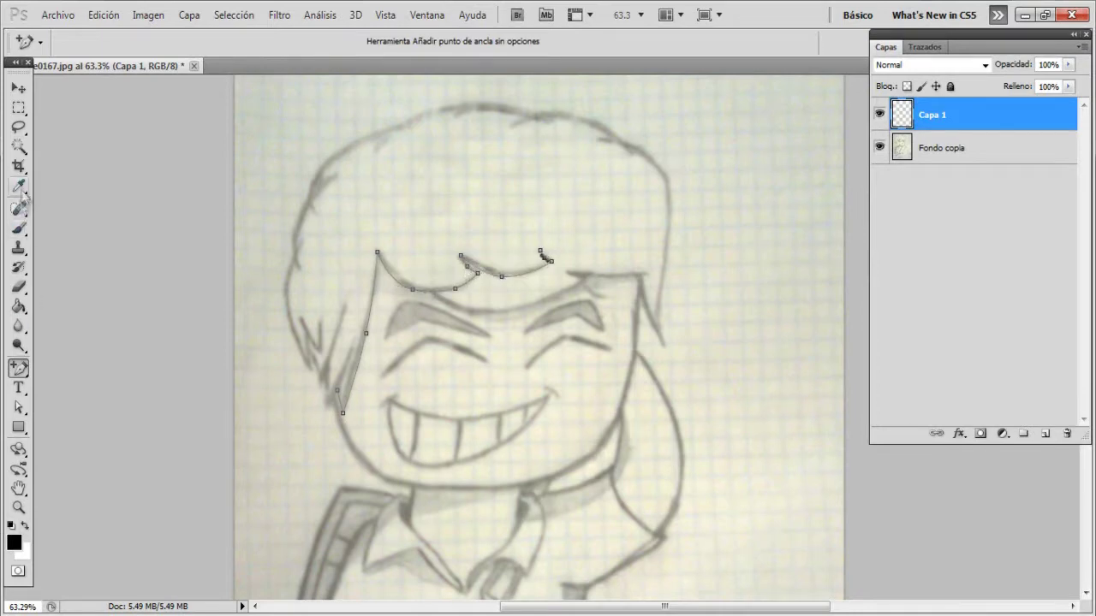
pyautogui.click(19, 228)
pyautogui.click(83, 42)
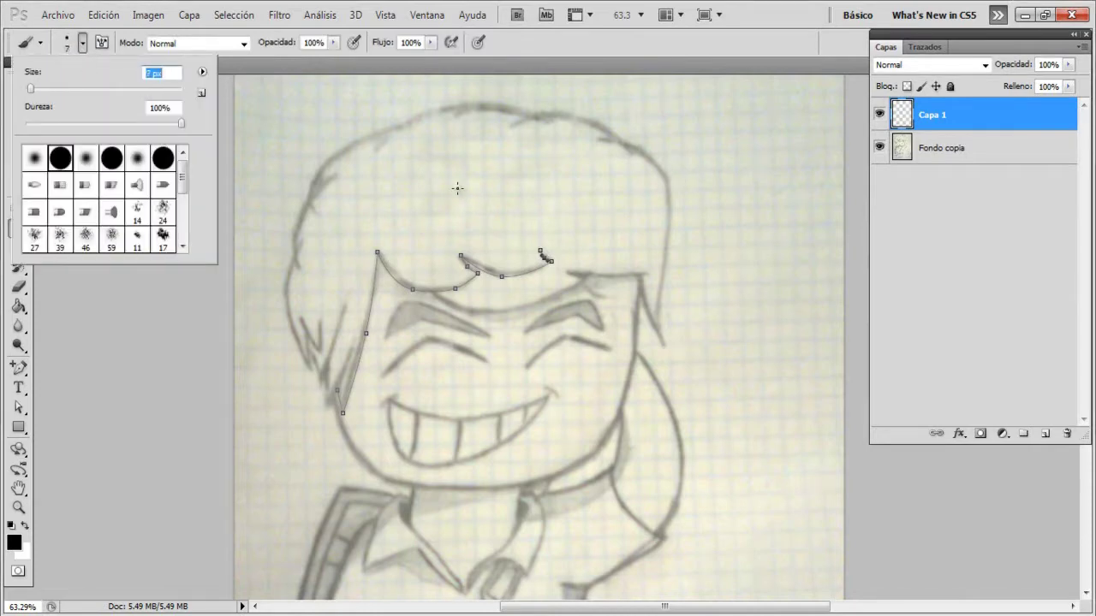
pyautogui.press('Return')
# Step: Stroke the bangs path in black with simulated pressure, replacing the first plain stroke
pyautogui.press('p')
pyautogui.rightClick(361, 344)
pyautogui.click(437, 489)
pyautogui.press('Return')
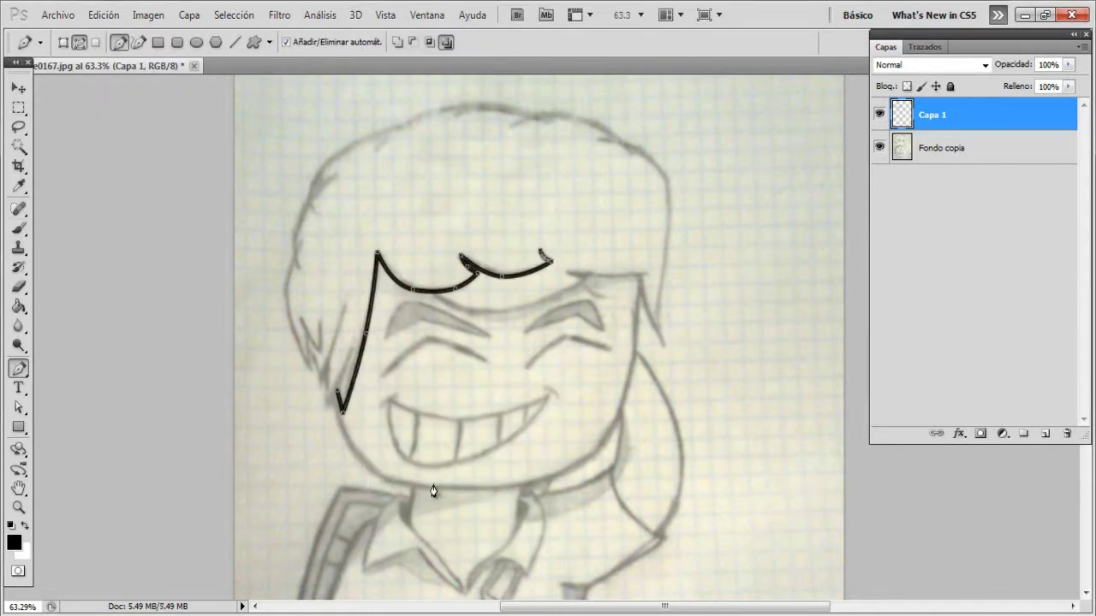
pyautogui.hotkey('ctrl', 'z')
pyautogui.rightClick(362, 334)
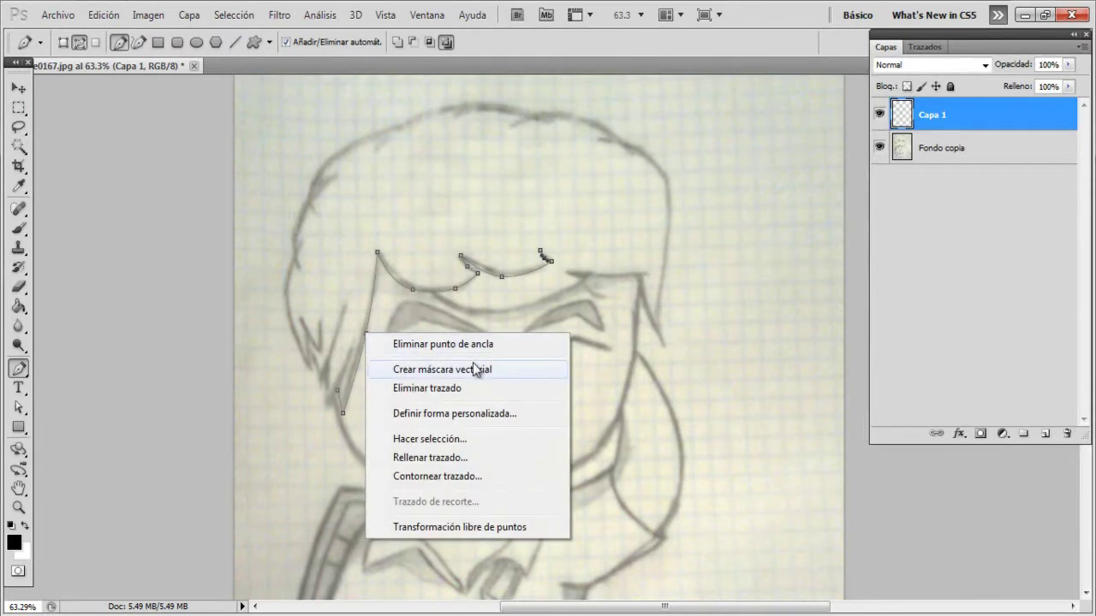
pyautogui.click(454, 472)
pyautogui.click(381, 238)
pyautogui.press('Return')
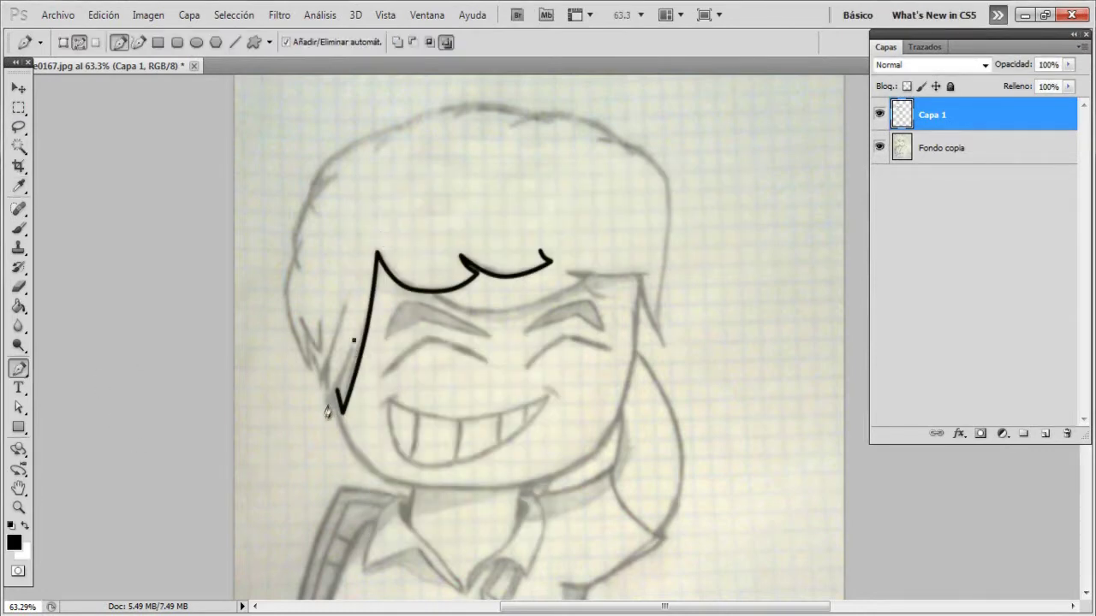
# Step: Reshape and stroke the left hair strand path in black, then begin the hair-top path
pyautogui.moveTo(19, 369); pyautogui.dragTo(86, 396)
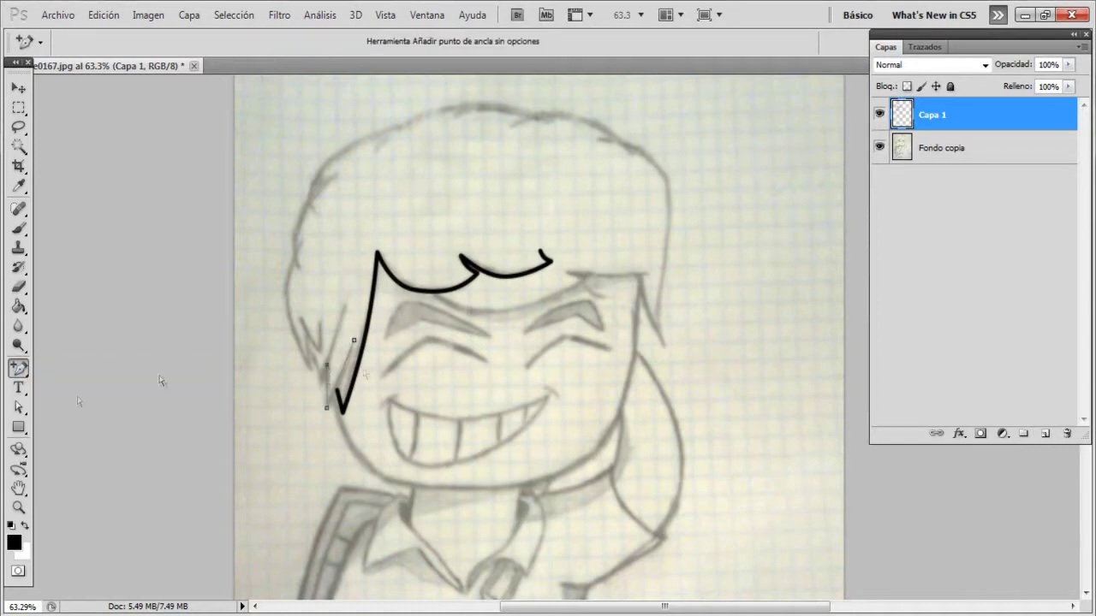
pyautogui.rightClick(344, 367)
pyautogui.click(432, 517)
pyautogui.press('p')
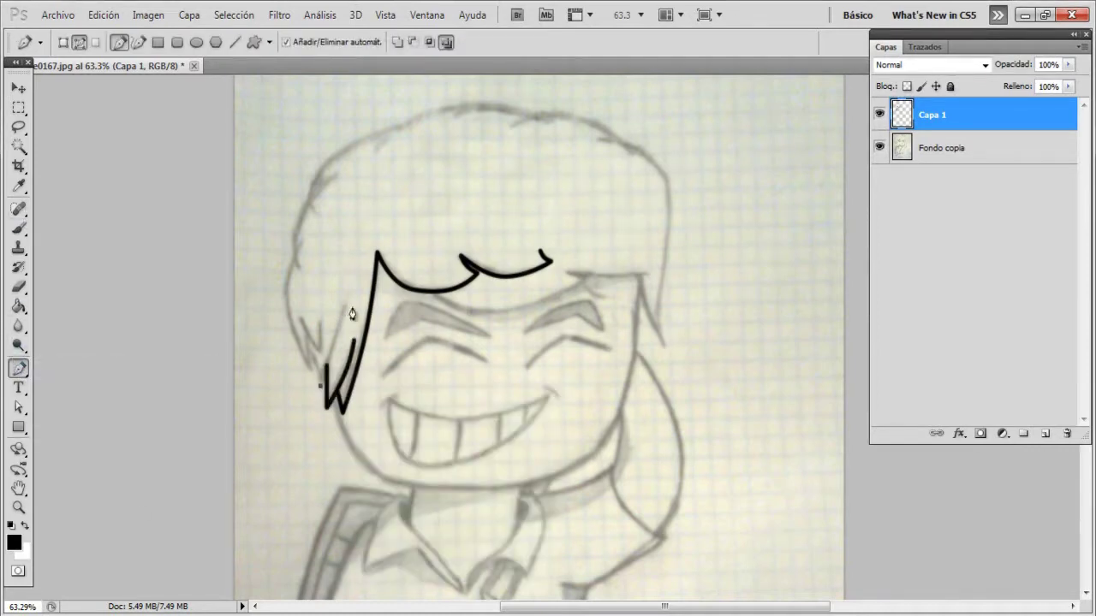
pyautogui.click(509, 127)
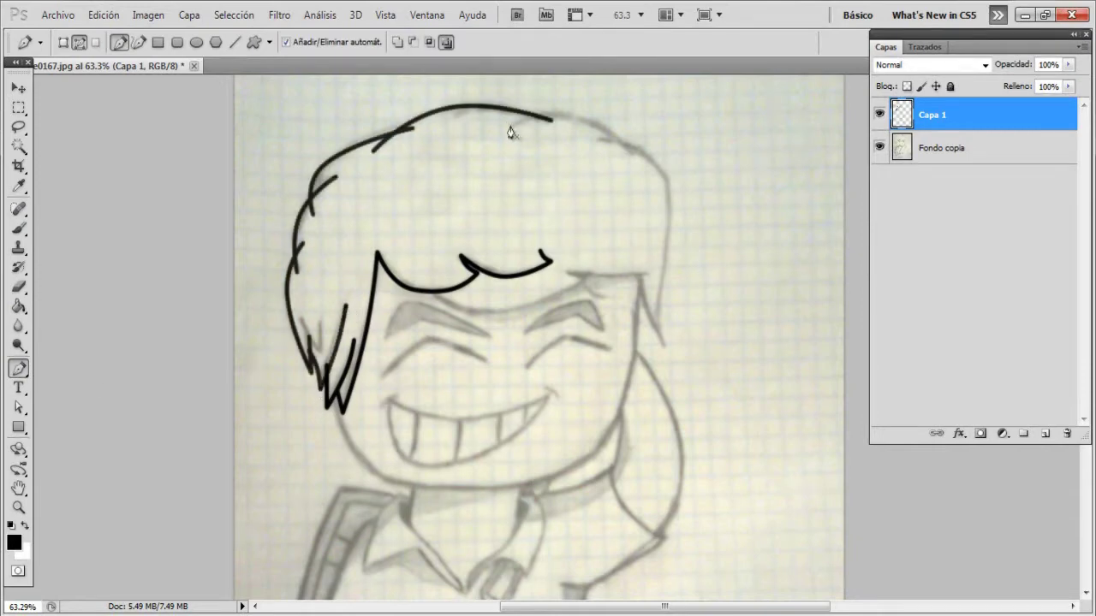
# Step: Curve the top-of-hair path and stroke it in black
pyautogui.click(634, 154)
pyautogui.click(19, 388)
pyautogui.moveTo(19, 368); pyautogui.dragTo(103, 395)
pyautogui.moveTo(572, 140); pyautogui.dragTo(576, 118)
pyautogui.rightClick(576, 119)
pyautogui.click(629, 264)
pyautogui.press('p')
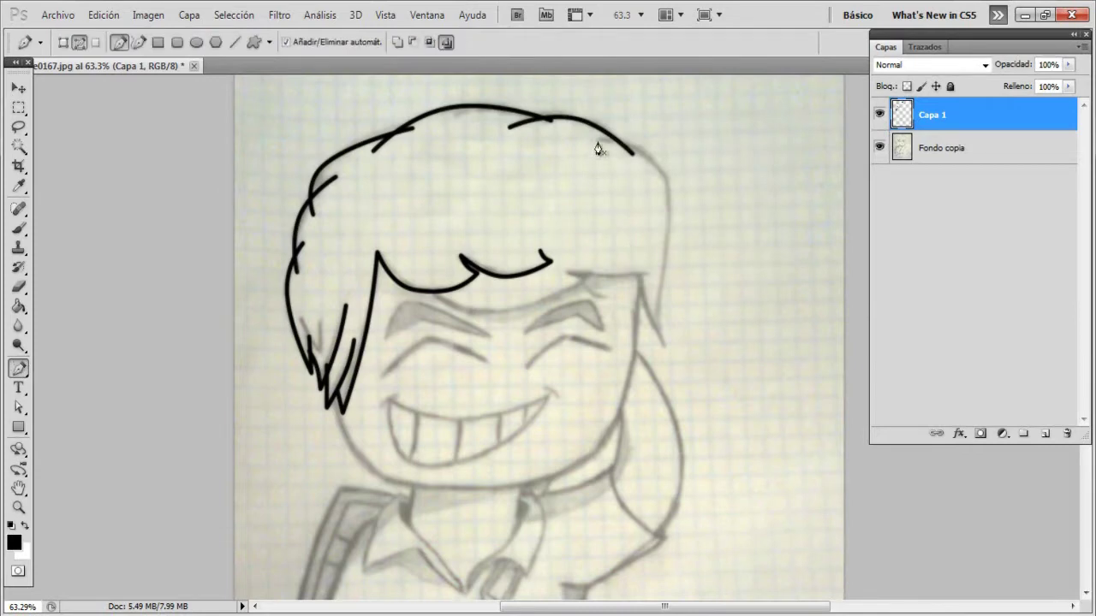
# Step: Draw and bend the path along the right side of the hair
pyautogui.moveTo(19, 368); pyautogui.dragTo(85, 399)
pyautogui.moveTo(613, 193)
pyautogui.mouseDown()
pyautogui.moveTo(667, 184)
pyautogui.moveTo(672, 147)
pyautogui.moveTo(600, 142)
pyautogui.mouseUp()
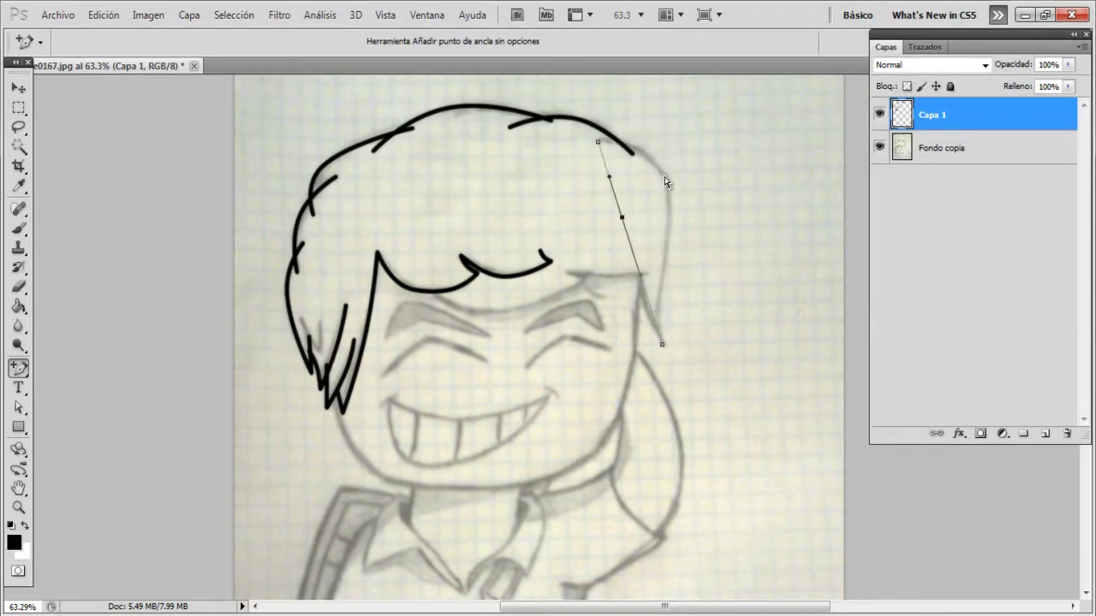
pyautogui.press('p')
pyautogui.click(669, 196)
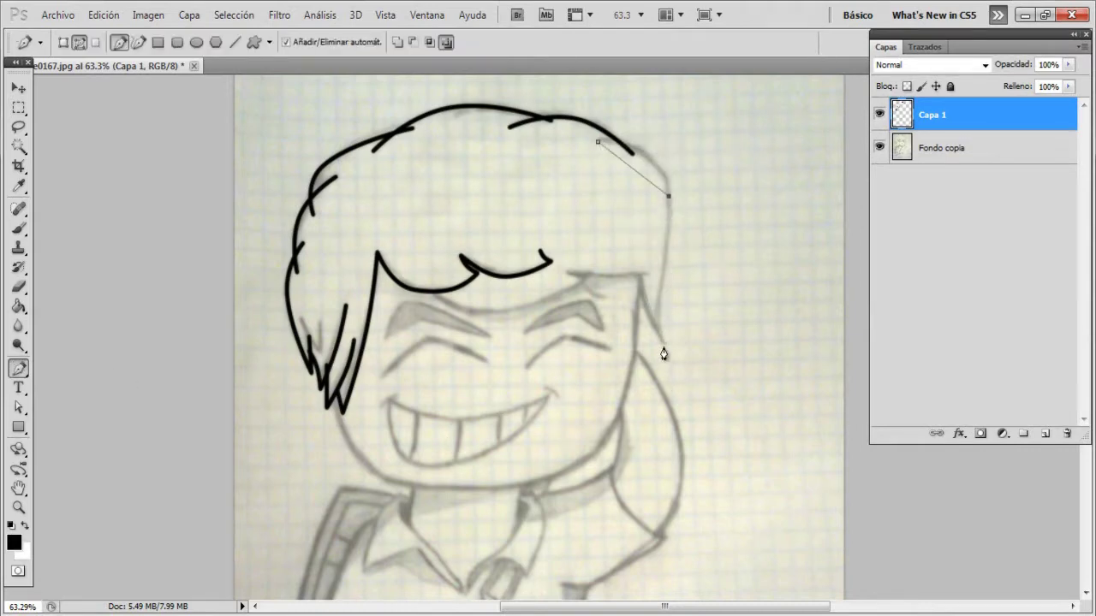
pyautogui.rightClick(19, 368)
pyautogui.click(102, 401)
pyautogui.moveTo(634, 169); pyautogui.dragTo(647, 155)
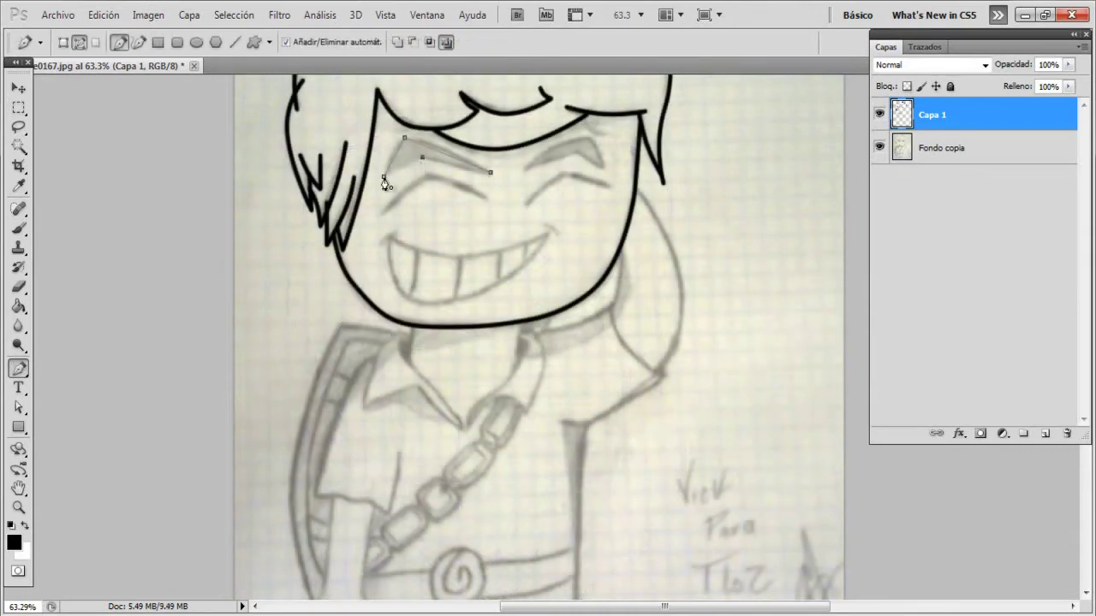
# Step: Trace the left eyebrow with a curved path, adjust the brush size, and stroke it in black
pyautogui.rightClick(18, 368)
pyautogui.click(102, 401)
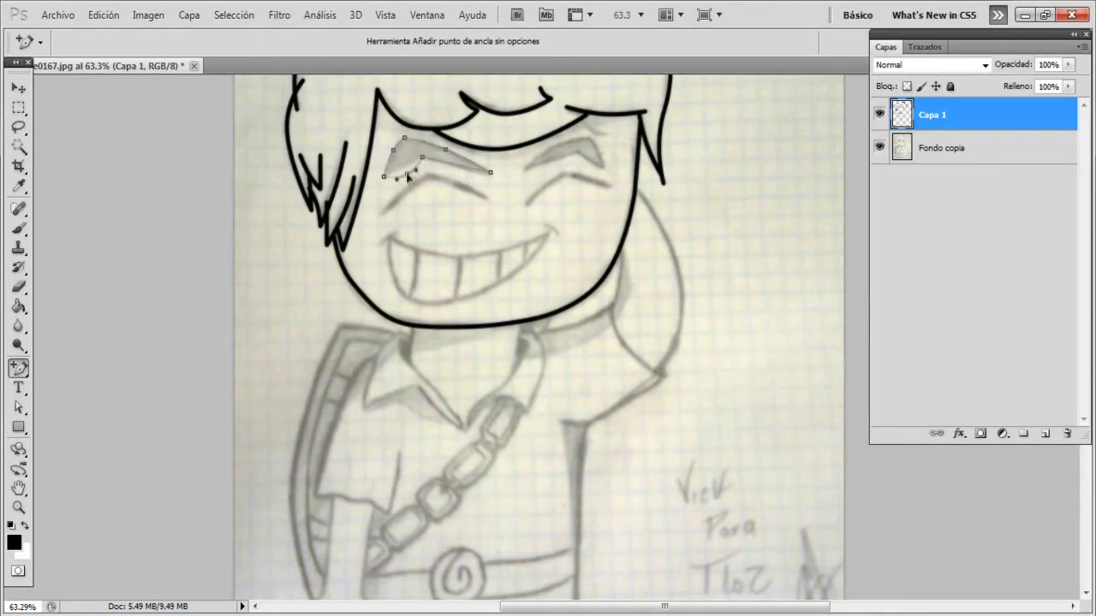
pyautogui.moveTo(463, 174); pyautogui.dragTo(454, 164)
pyautogui.rightClick(454, 167)
pyautogui.click(19, 229)
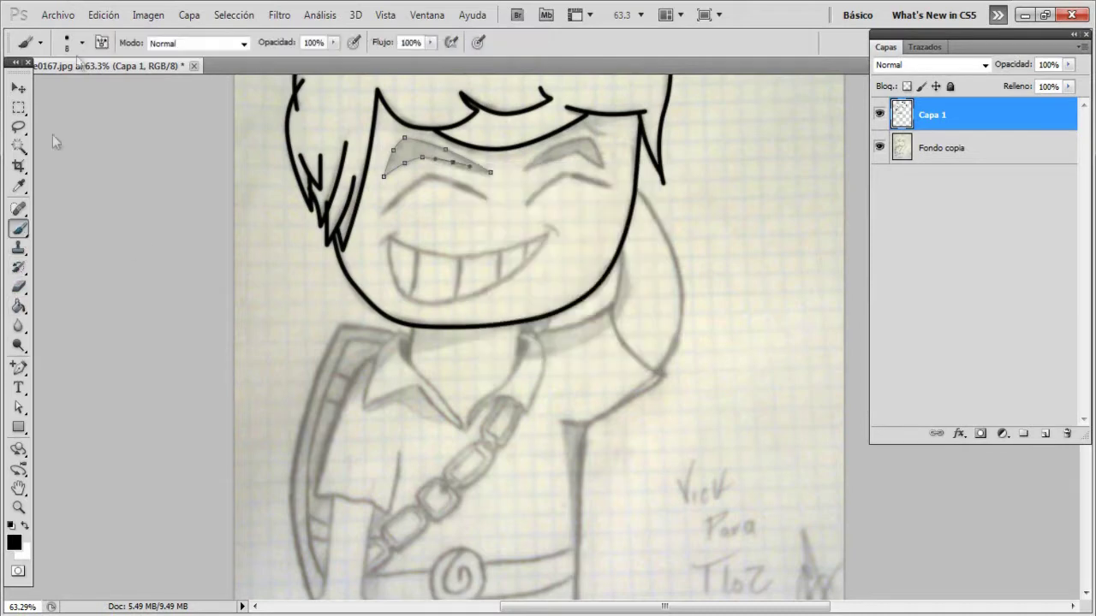
pyautogui.click(34, 41)
pyautogui.press('Return')
pyautogui.press('p')
pyautogui.rightClick(418, 163)
pyautogui.click(462, 305)
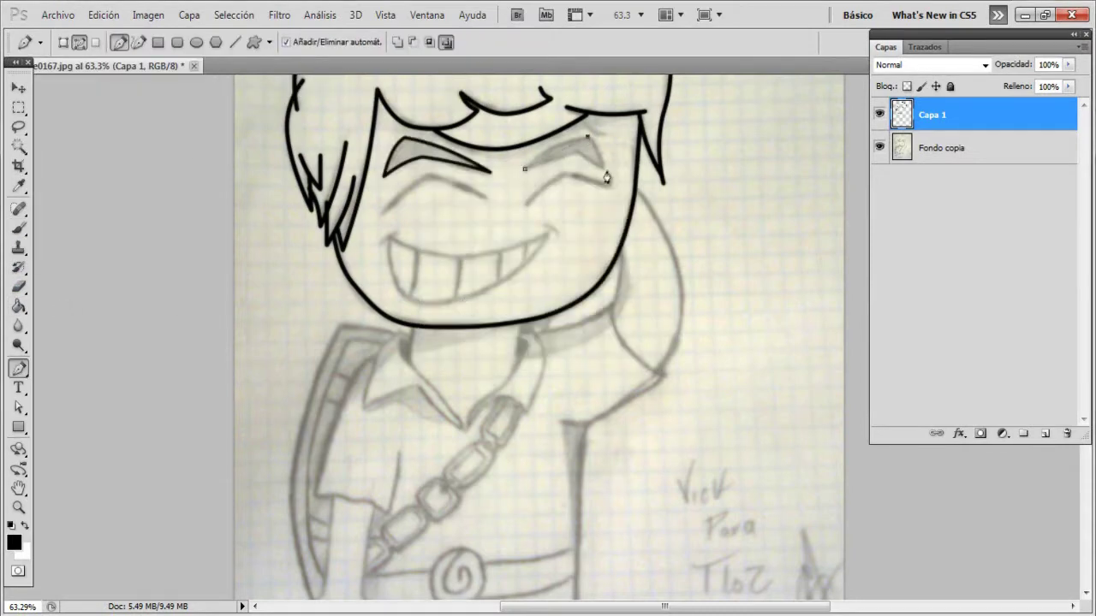
pyautogui.rightClick(19, 368)
pyautogui.click(86, 397)
# Step: Zoom out, then curve the sleeve path and stroke it in black
pyautogui.scroll(2, 282, 448)
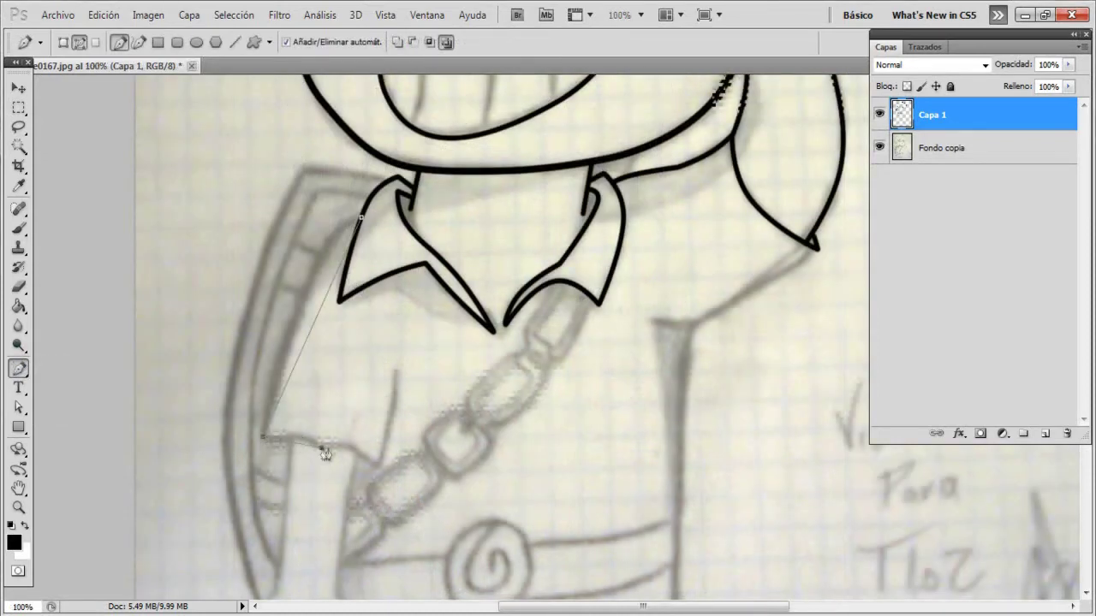
pyautogui.rightClick(19, 369)
pyautogui.click(85, 396)
pyautogui.moveTo(320, 306); pyautogui.dragTo(317, 268)
pyautogui.moveTo(320, 459); pyautogui.dragTo(352, 466)
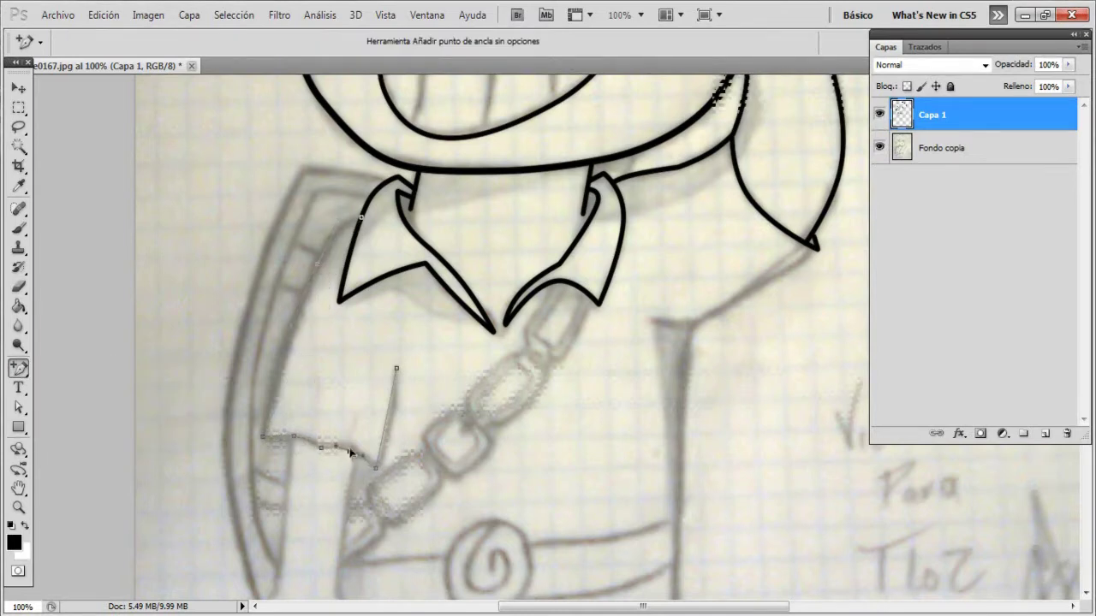
pyautogui.rightClick(342, 212)
pyautogui.click(502, 354)
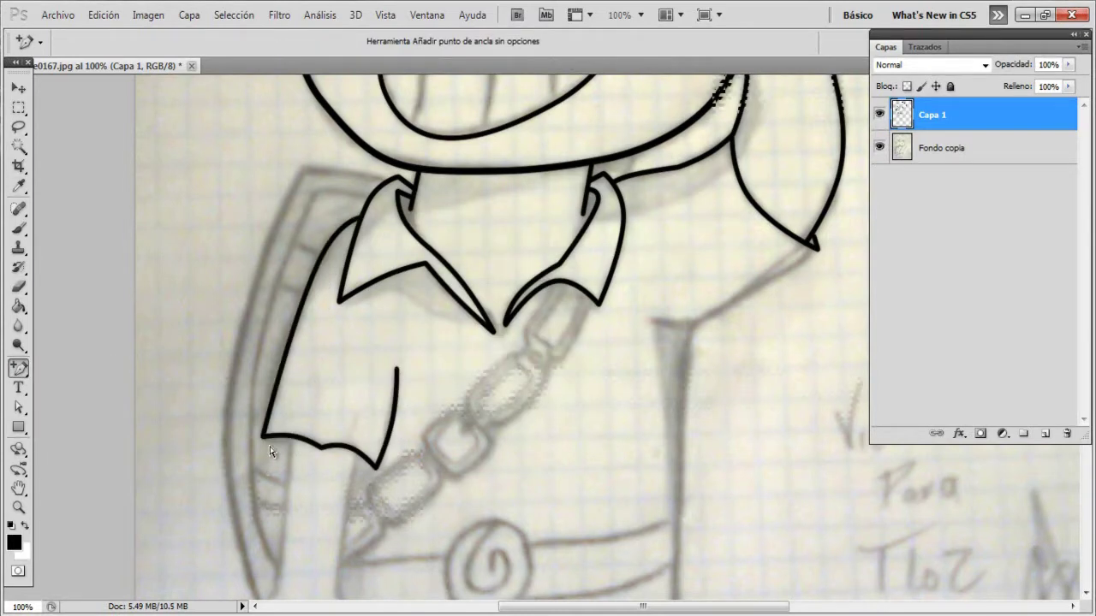
pyautogui.press('p')
# Step: Stroke the tunic side and hem path in black
pyautogui.rightClick(19, 369)
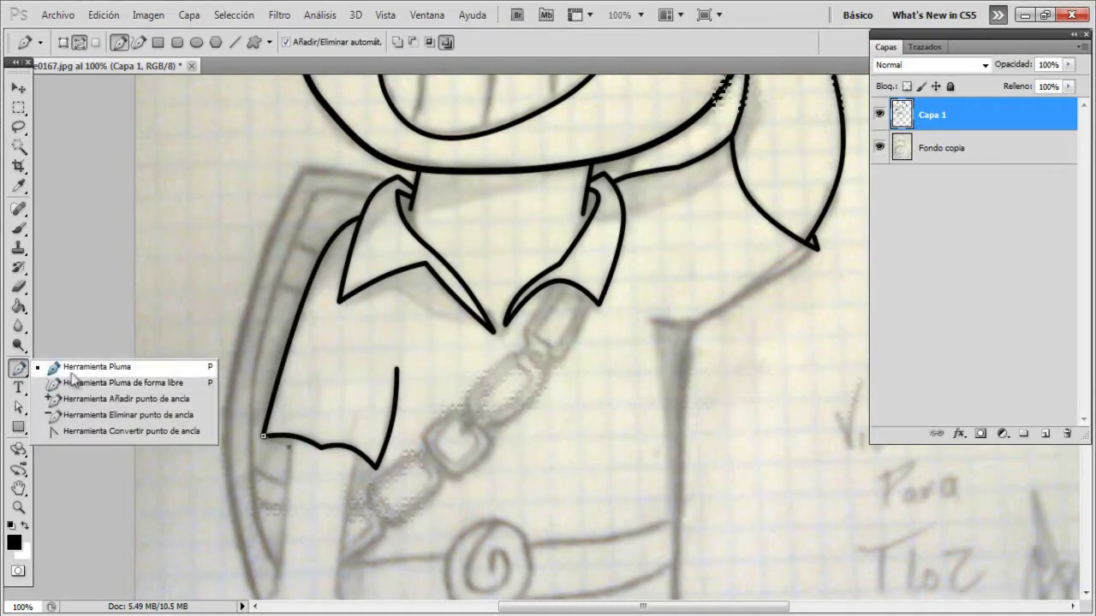
pyautogui.click(86, 392)
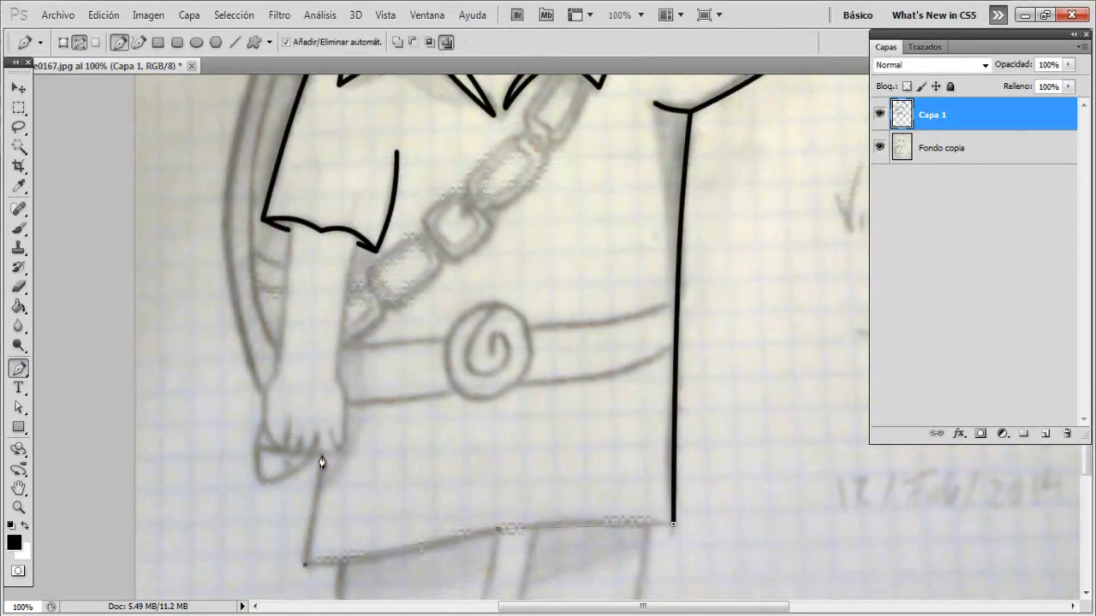
pyautogui.rightClick(19, 368)
pyautogui.click(86, 400)
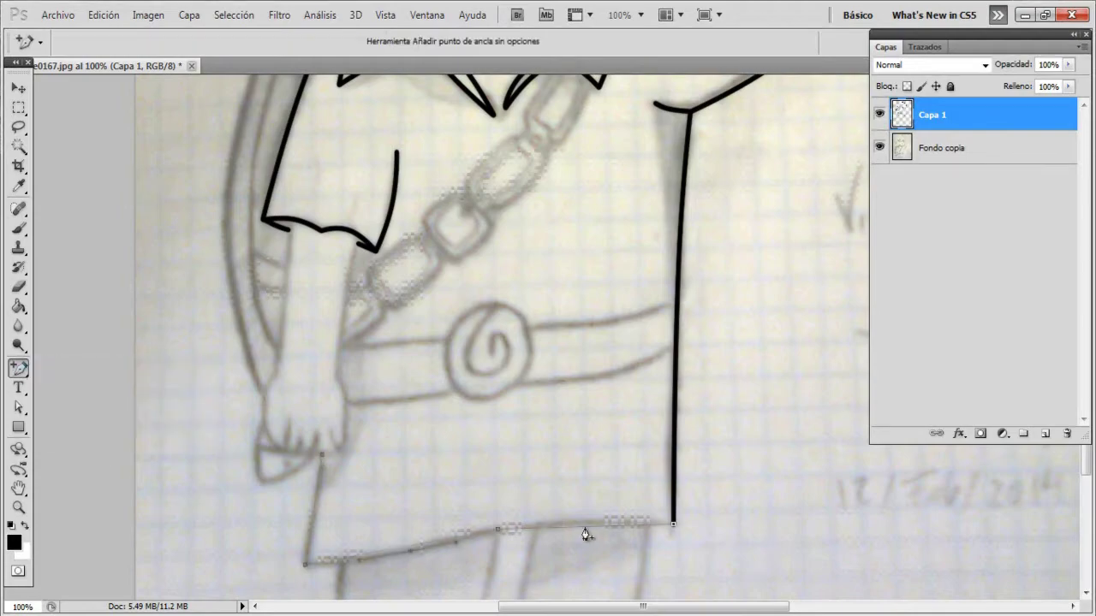
pyautogui.rightClick(318, 498)
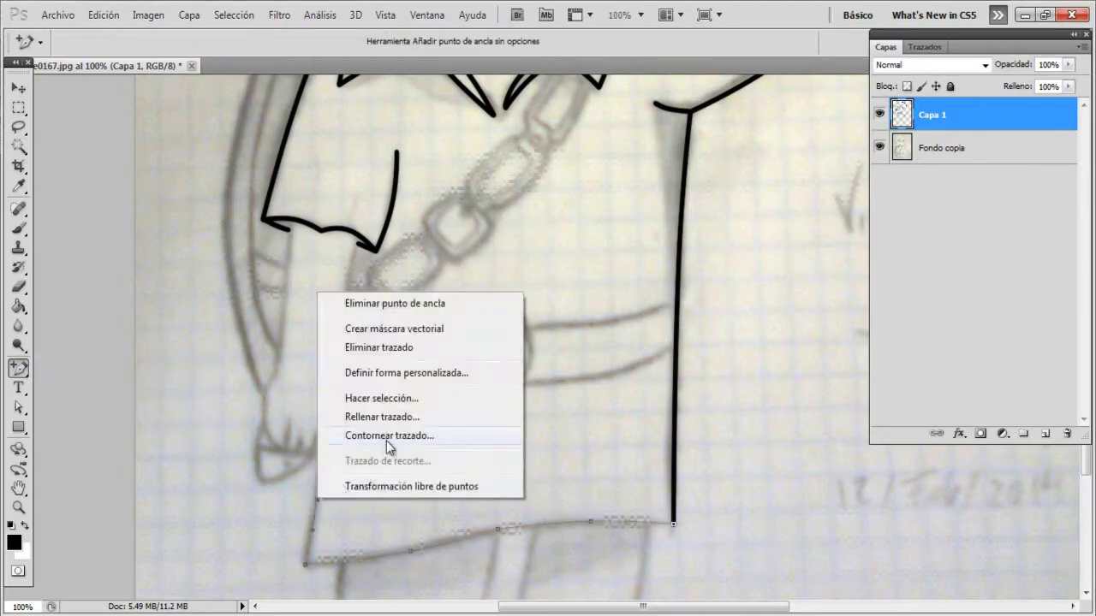
pyautogui.click(386, 441)
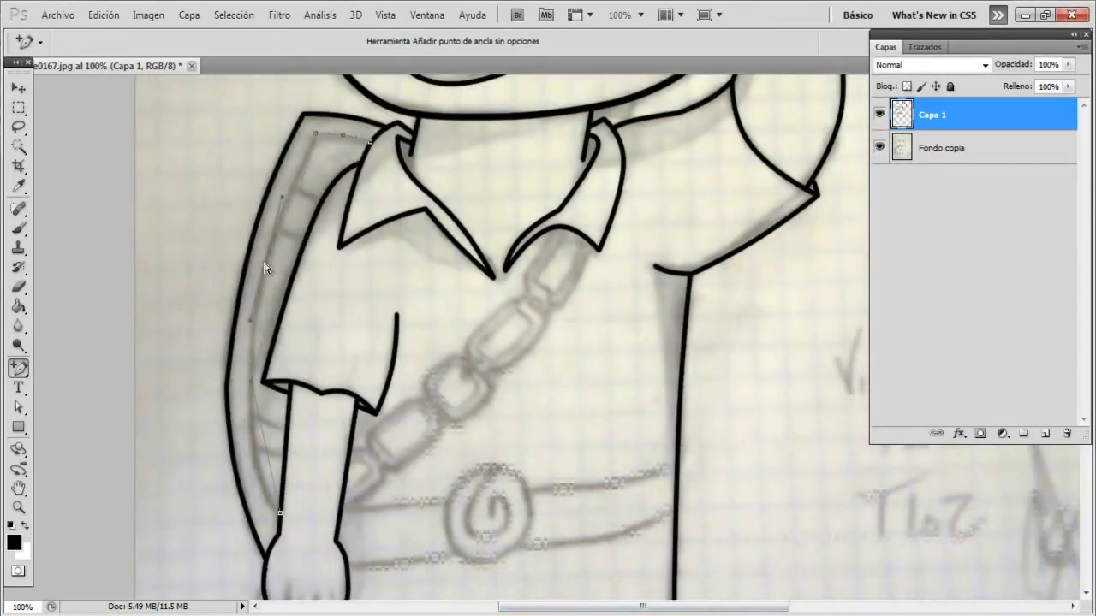
# Step: Stroke the arm and shield edge paths in black
pyautogui.rightClick(254, 246)
pyautogui.click(324, 391)
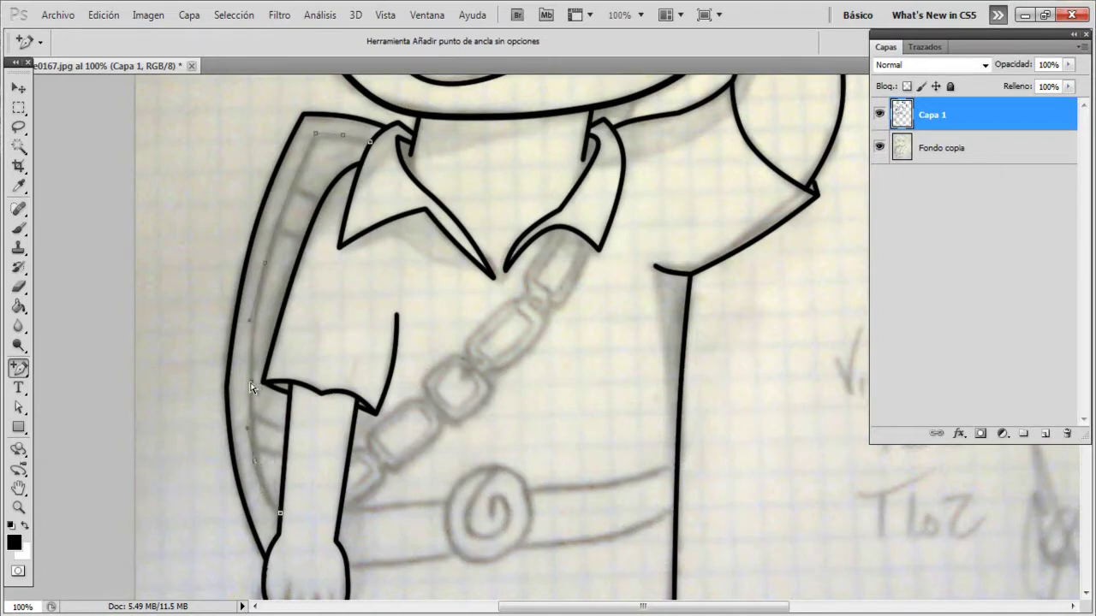
pyautogui.rightClick(251, 387)
pyautogui.click(305, 532)
pyautogui.press('p')
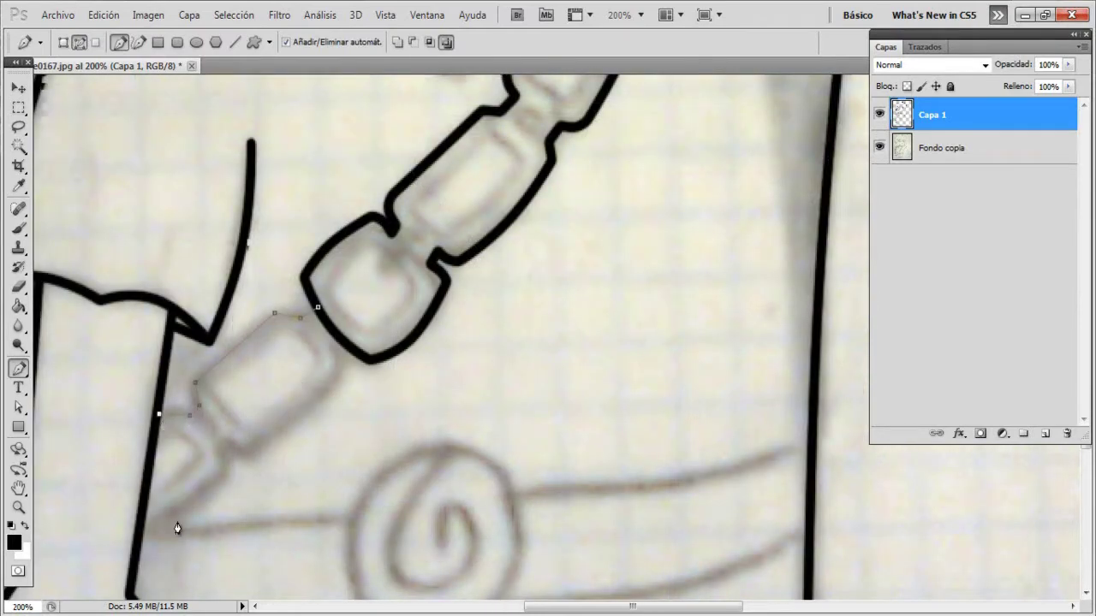
# Step: Stroke the shoulder strap's lower-edge path with a bold black outline
pyautogui.click(89, 399)
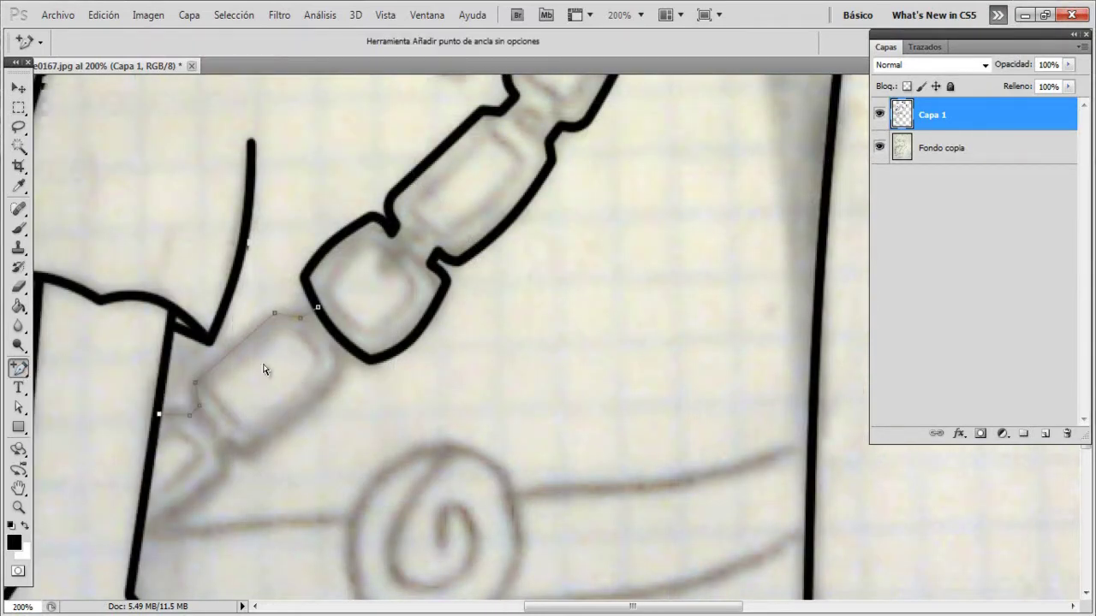
pyautogui.rightClick(177, 405)
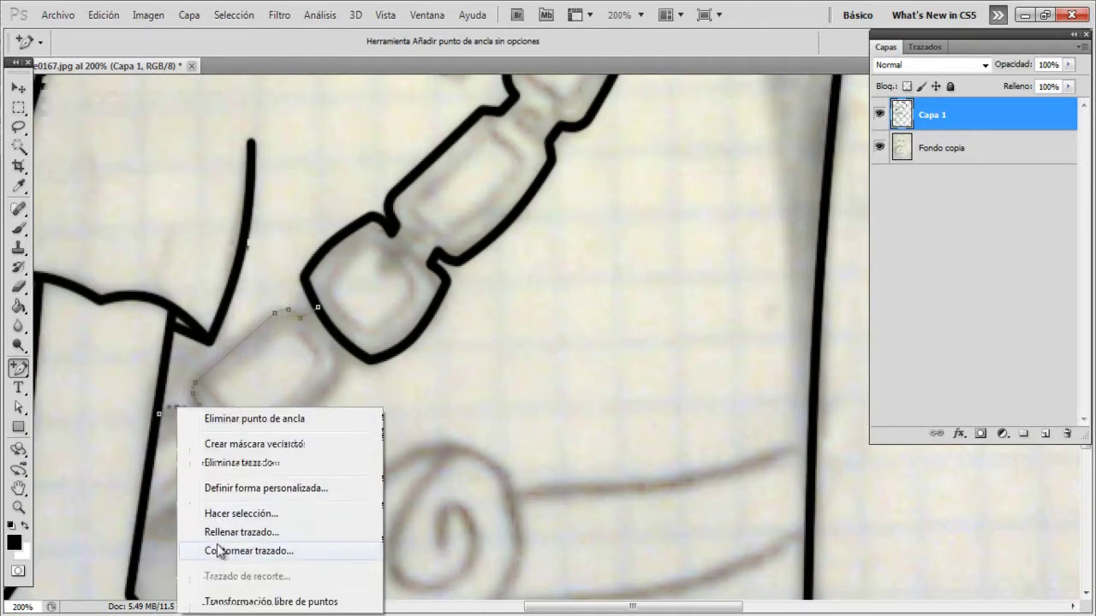
pyautogui.click(221, 551)
pyautogui.press('p')
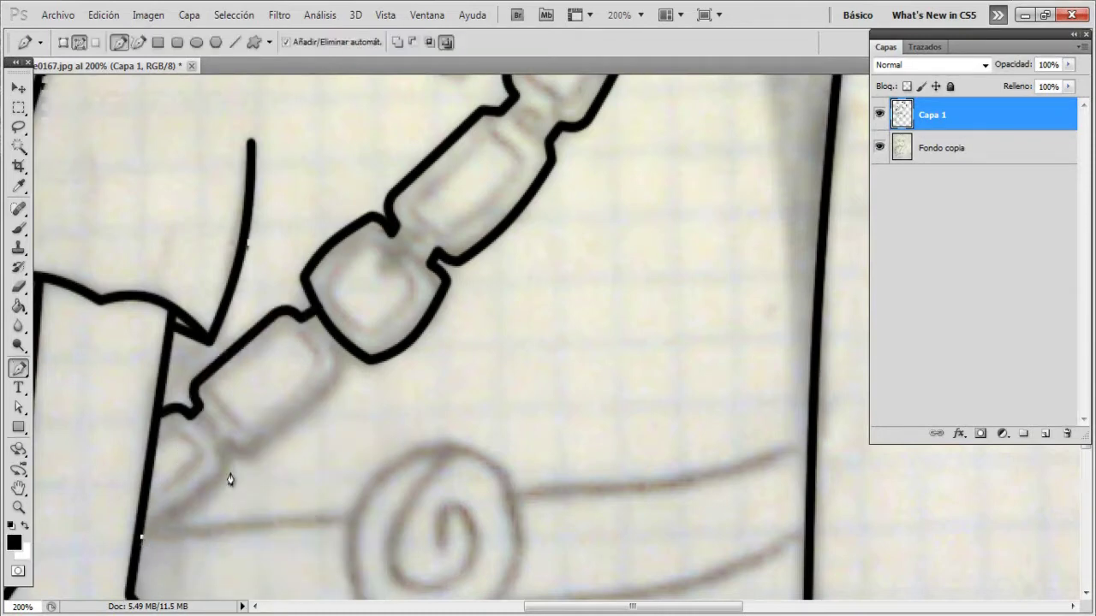
pyautogui.rightClick(220, 451)
pyautogui.press('Escape')
# Step: Paint the hair black on Capa 2 and move that layer beneath the line art
pyautogui.moveTo(21, 377); pyautogui.dragTo(86, 406)
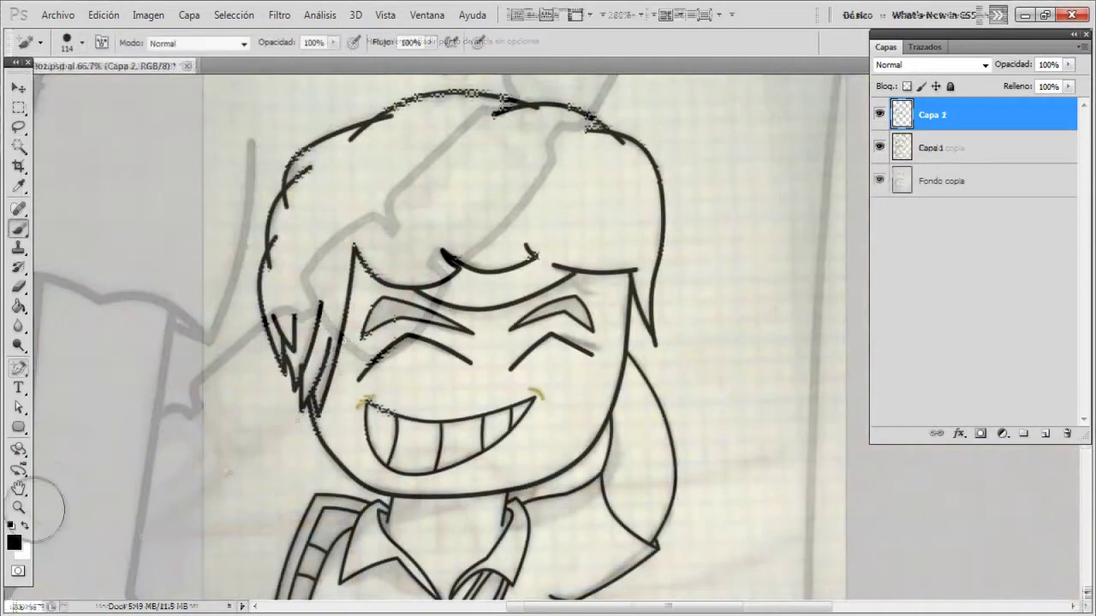
pyautogui.click(946, 239)
pyautogui.press('b')
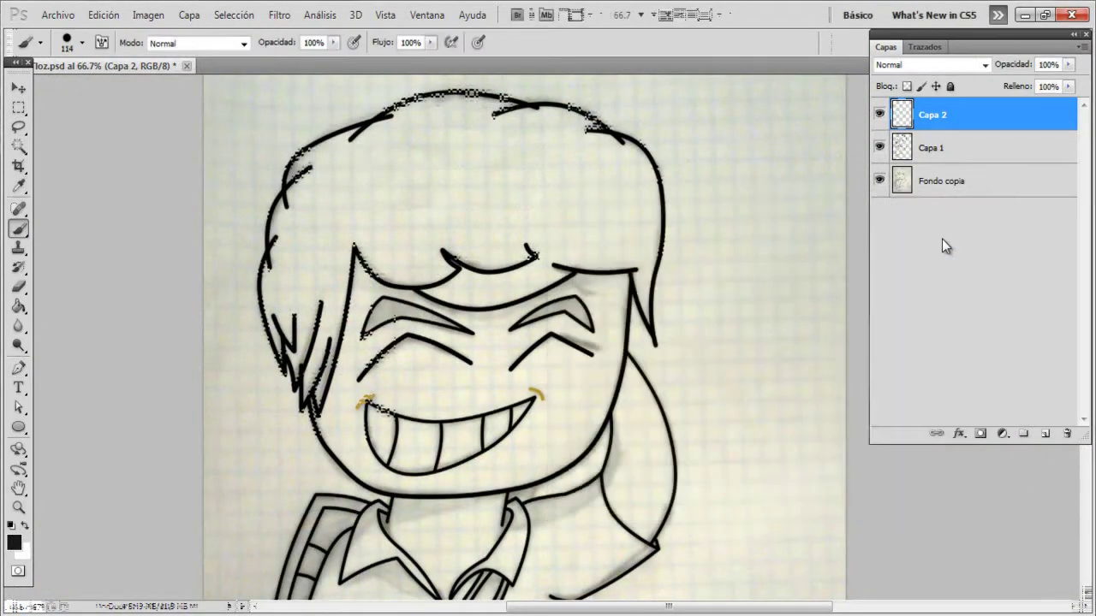
pyautogui.moveTo(383, 167); pyautogui.dragTo(310, 336)
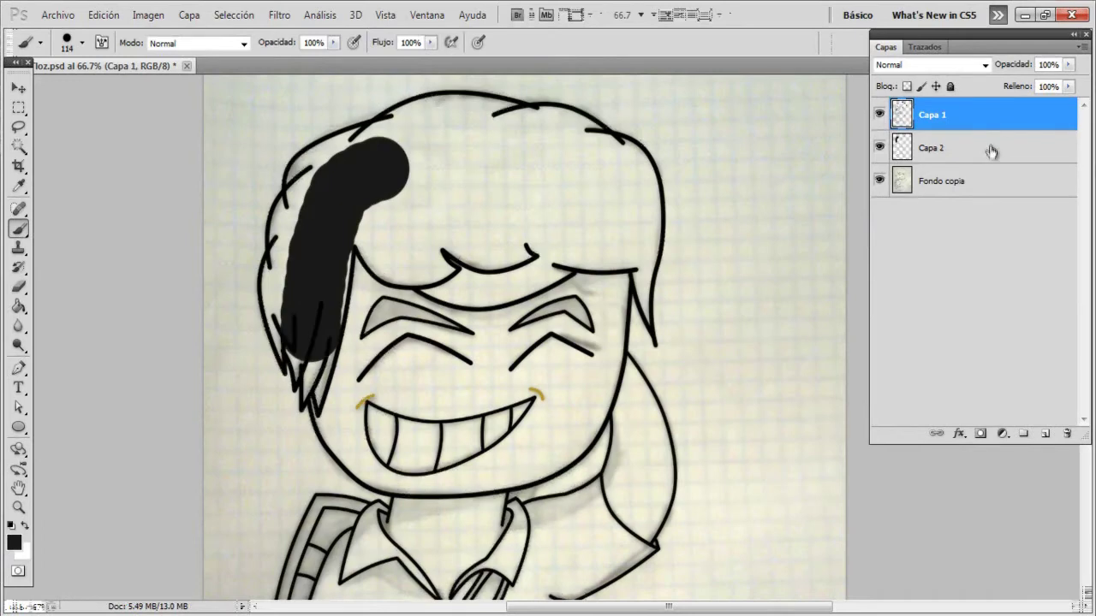
pyautogui.moveTo(933, 115); pyautogui.dragTo(933, 162)
pyautogui.moveTo(318, 196); pyautogui.dragTo(299, 325)
pyautogui.moveTo(417, 184)
pyautogui.mouseDown()
pyautogui.moveTo(318, 183)
pyautogui.moveTo(321, 256)
pyautogui.moveTo(288, 257)
pyautogui.moveTo(300, 366)
pyautogui.moveTo(365, 163)
pyautogui.moveTo(573, 142)
pyautogui.moveTo(641, 214)
pyautogui.moveTo(471, 166)
pyautogui.moveTo(440, 257)
pyautogui.moveTo(489, 264)
pyautogui.moveTo(557, 244)
pyautogui.moveTo(582, 184)
pyautogui.mouseUp()
# Step: Hide the paper background layer and set the brush size to 100
pyautogui.click(879, 181)
pyautogui.click(82, 42)
pyautogui.press('Return')
pyautogui.press('Return')
pyautogui.write('100')
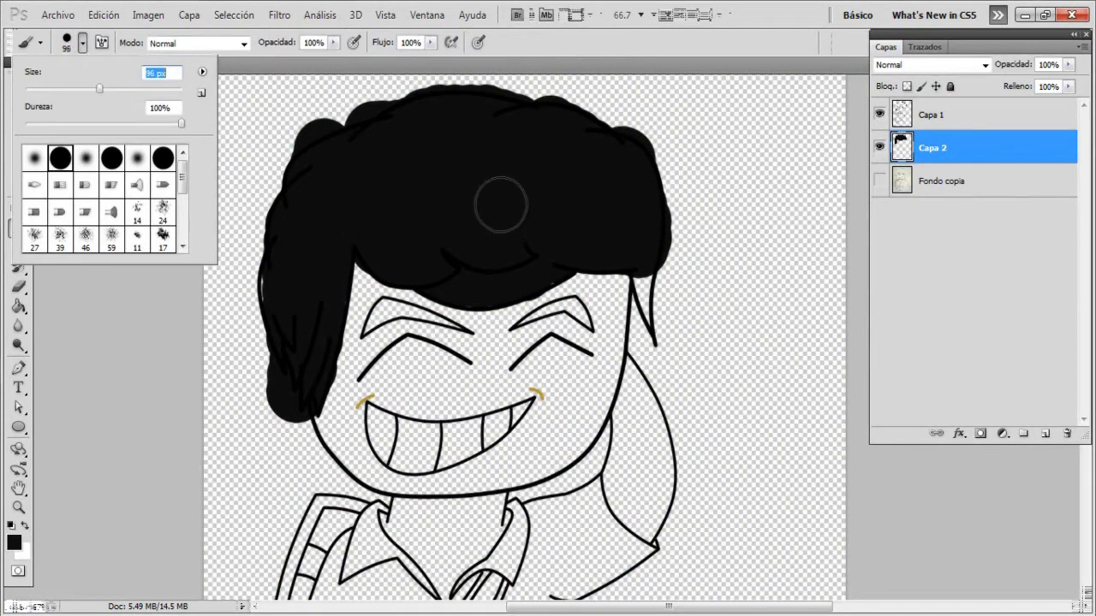
pyautogui.press('Return')
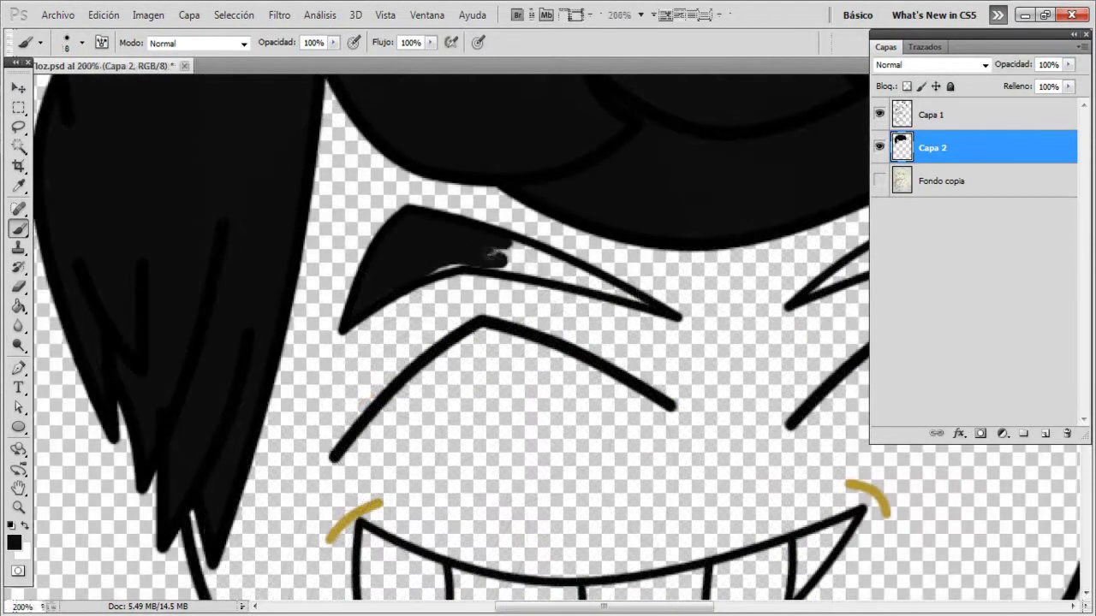
# Step: Fill both eyebrows with black and begin painting gold skin on the face's left side
pyautogui.moveTo(496, 255)
pyautogui.mouseDown()
pyautogui.moveTo(597, 278)
pyautogui.moveTo(522, 266)
pyautogui.mouseUp()
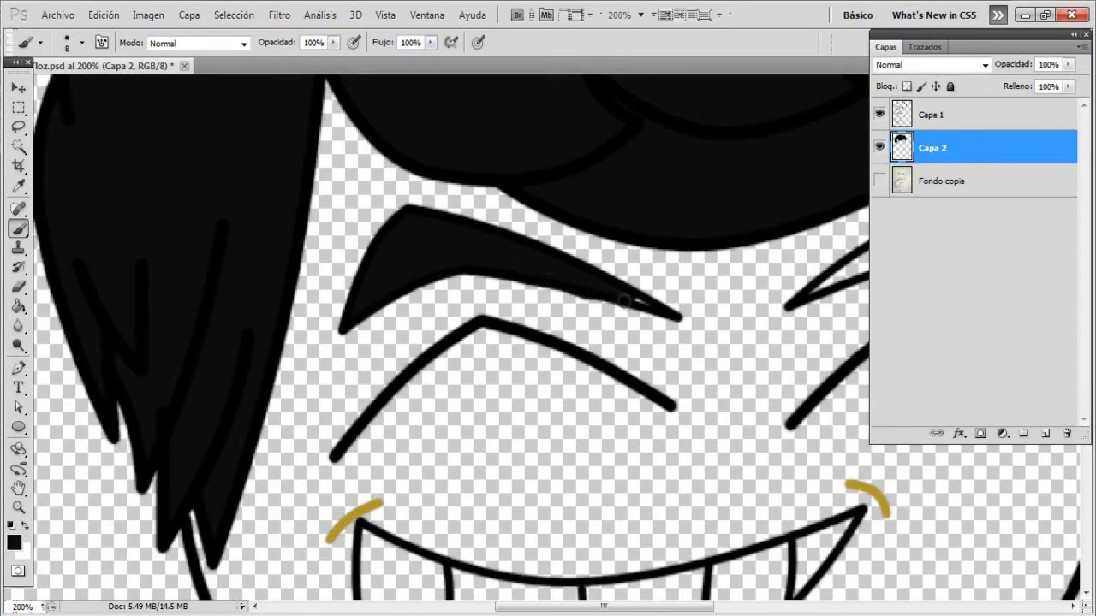
pyautogui.hotkey('shift', 'b')
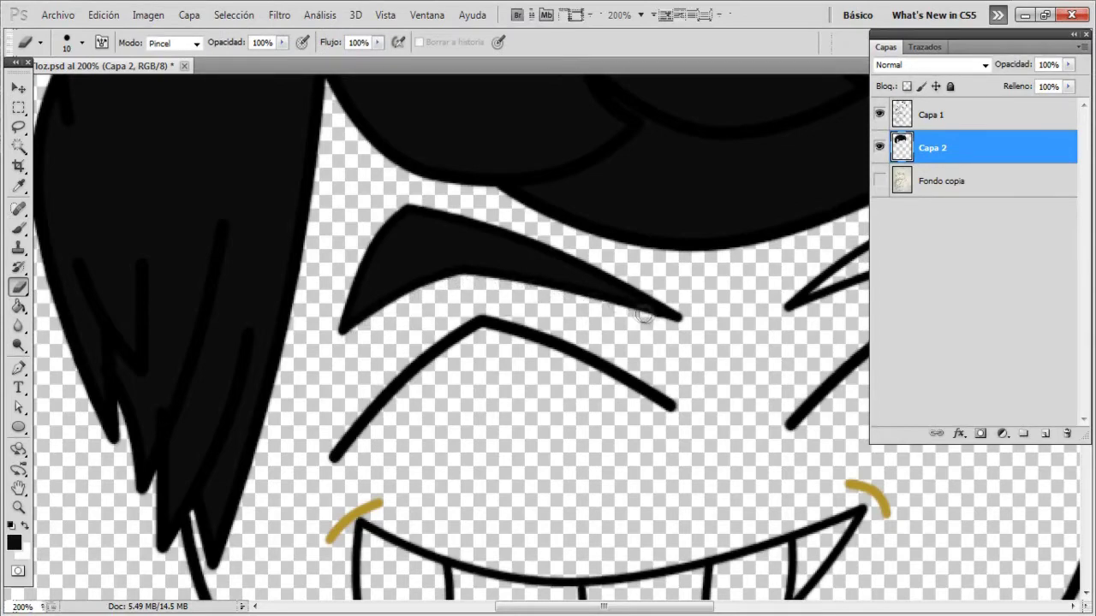
pyautogui.moveTo(754, 319); pyautogui.dragTo(441, 304)
pyautogui.press('b')
pyautogui.moveTo(529, 257)
pyautogui.mouseDown()
pyautogui.moveTo(495, 283)
pyautogui.moveTo(591, 236)
pyautogui.moveTo(519, 265)
pyautogui.mouseUp()
pyautogui.moveTo(586, 234); pyautogui.dragTo(689, 205)
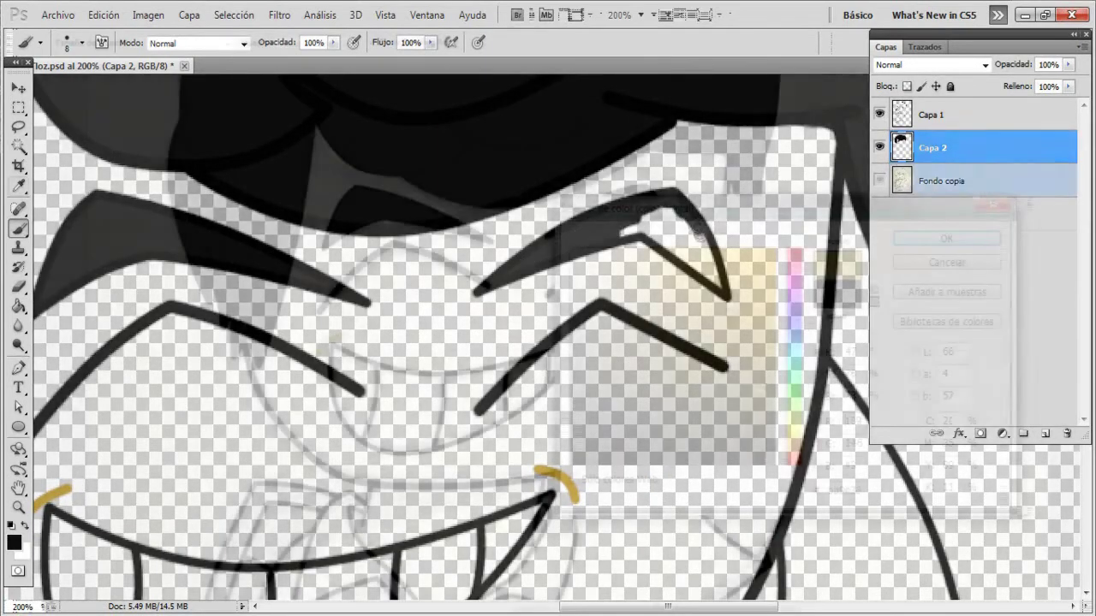
pyautogui.moveTo(342, 176)
pyautogui.mouseDown()
pyautogui.moveTo(306, 334)
pyautogui.moveTo(306, 416)
pyautogui.moveTo(267, 332)
pyautogui.moveTo(368, 462)
pyautogui.moveTo(440, 465)
pyautogui.moveTo(679, 159)
pyautogui.moveTo(389, 212)
pyautogui.mouseUp()
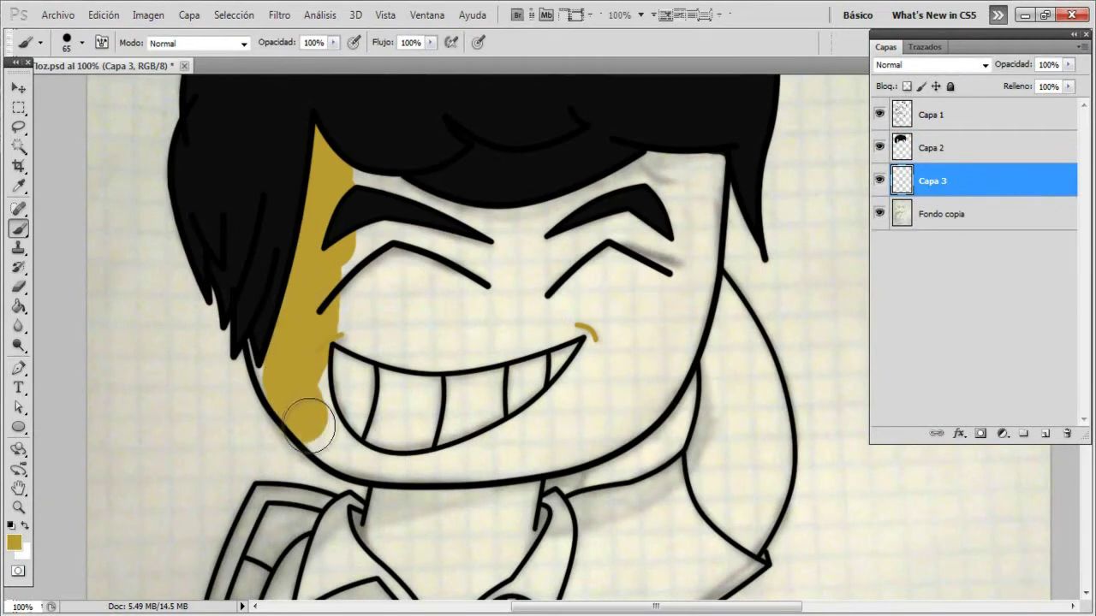
# Step: Fill the face and jaw with the golden tan skin colour
pyautogui.moveTo(439, 248)
pyautogui.mouseDown()
pyautogui.moveTo(642, 262)
pyautogui.moveTo(648, 388)
pyautogui.moveTo(557, 421)
pyautogui.moveTo(610, 315)
pyautogui.moveTo(557, 245)
pyautogui.moveTo(416, 313)
pyautogui.mouseUp()
pyautogui.press('i')
pyautogui.click(14, 542)
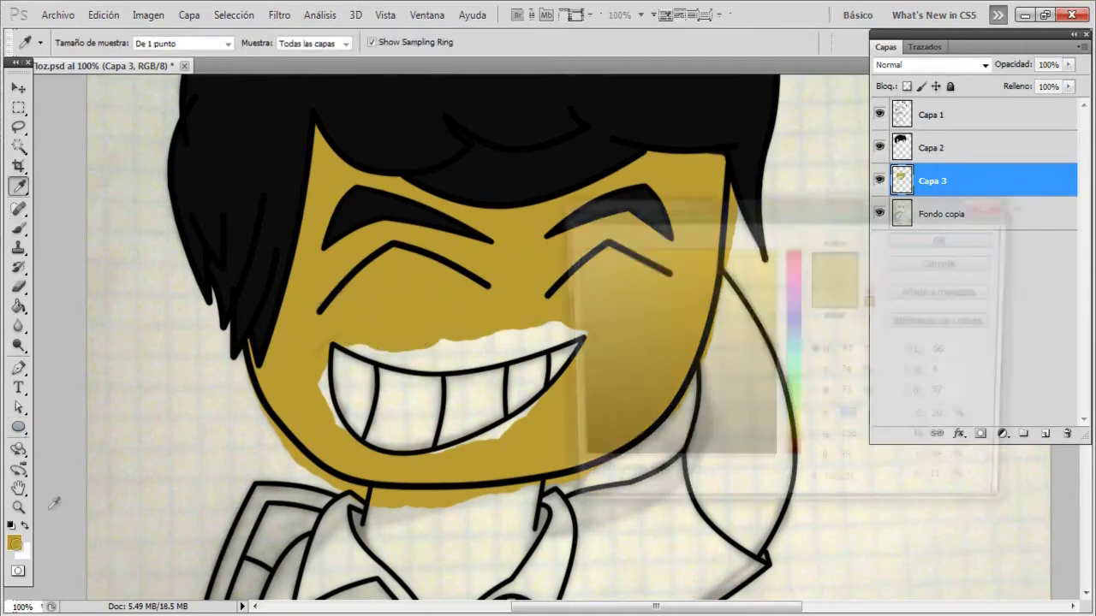
pyautogui.press('Return')
pyautogui.press('b')
pyautogui.moveTo(307, 342)
pyautogui.mouseDown()
pyautogui.moveTo(274, 379)
pyautogui.moveTo(369, 479)
pyautogui.moveTo(487, 459)
pyautogui.moveTo(599, 274)
pyautogui.moveTo(367, 282)
pyautogui.moveTo(362, 116)
pyautogui.moveTo(691, 260)
pyautogui.moveTo(648, 367)
pyautogui.moveTo(579, 306)
pyautogui.mouseUp()
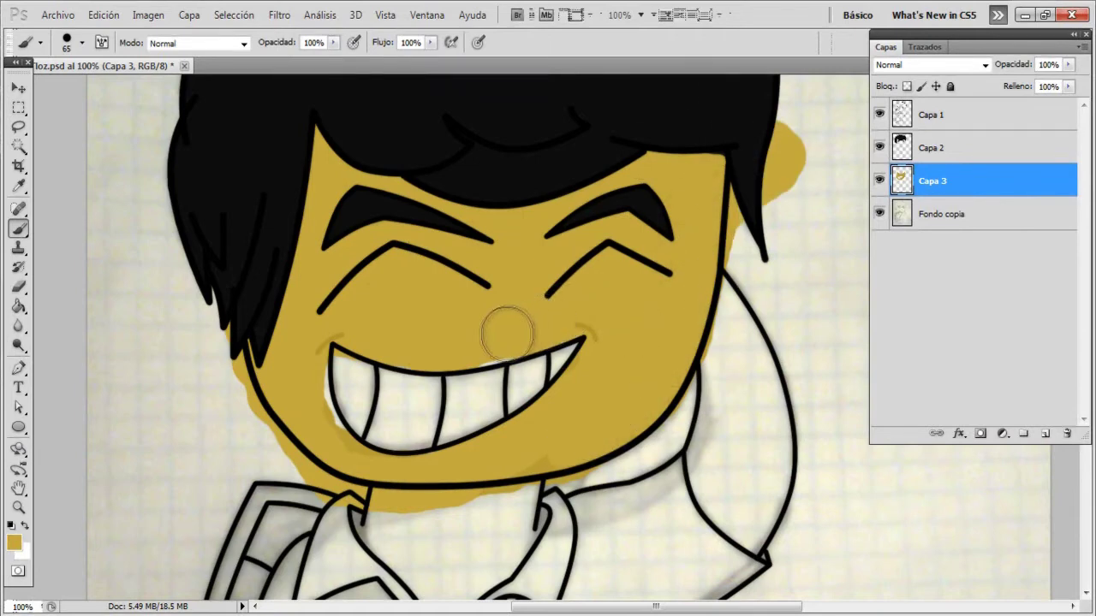
pyautogui.moveTo(407, 346)
pyautogui.mouseDown()
pyautogui.moveTo(320, 420)
pyautogui.moveTo(367, 482)
pyautogui.moveTo(601, 426)
pyautogui.mouseUp()
# Step: Erase the gold spill outside the left jaw with a 24 px eraser, then start painting the sleeve green
pyautogui.press('e')
pyautogui.click(82, 42)
pyautogui.click(224, 332)
pyautogui.moveTo(224, 332)
pyautogui.mouseDown()
pyautogui.moveTo(319, 499)
pyautogui.moveTo(342, 488)
pyautogui.moveTo(363, 495)
pyautogui.mouseUp()
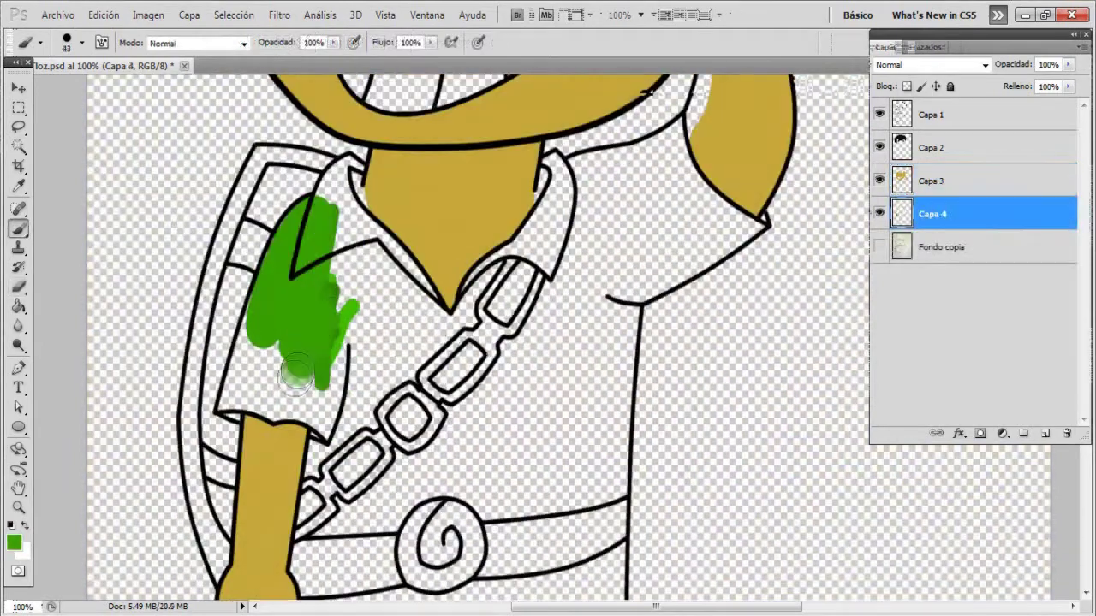
pyautogui.moveTo(296, 377); pyautogui.dragTo(259, 323)
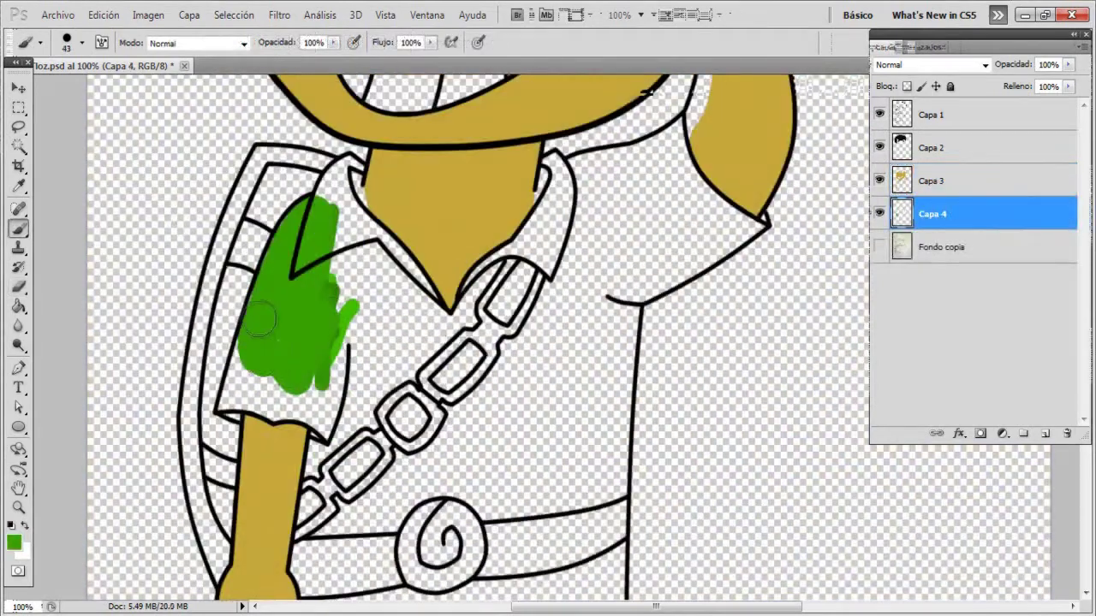
# Step: Fill the sleeve green, dropping the brush to 15 px for the cuff and right edge
pyautogui.moveTo(299, 224)
pyautogui.mouseDown()
pyautogui.moveTo(291, 274)
pyautogui.moveTo(245, 354)
pyautogui.moveTo(338, 184)
pyautogui.moveTo(342, 214)
pyautogui.moveTo(398, 283)
pyautogui.moveTo(334, 368)
pyautogui.moveTo(256, 395)
pyautogui.moveTo(231, 389)
pyautogui.mouseUp()
pyautogui.click(14, 544)
pyautogui.click(910, 237)
pyautogui.click(82, 43)
pyautogui.moveTo(65, 90); pyautogui.dragTo(39, 92)
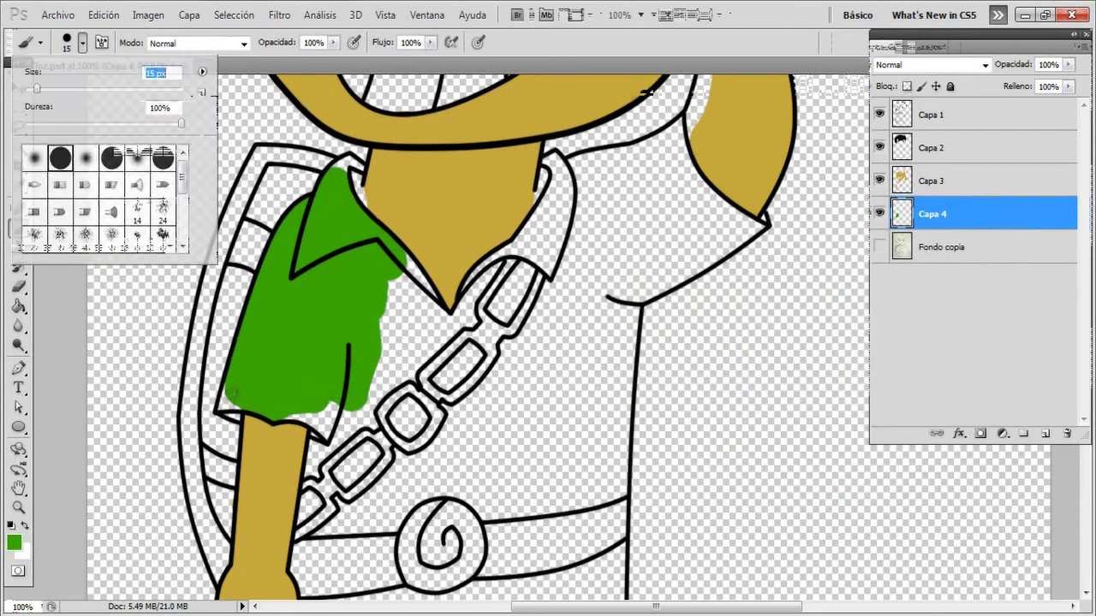
pyautogui.moveTo(221, 398); pyautogui.dragTo(224, 406)
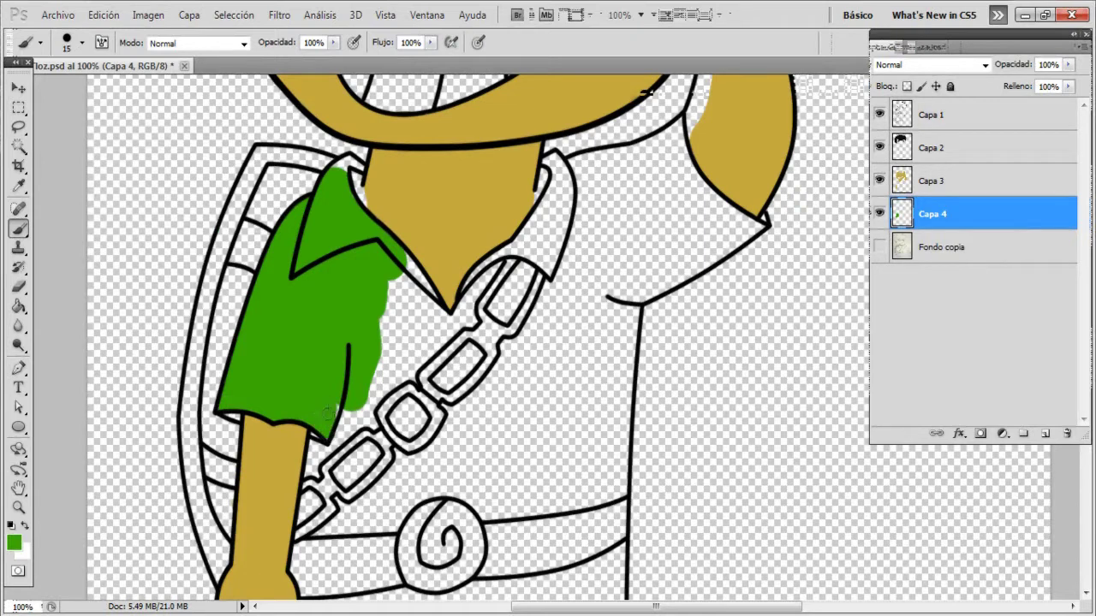
pyautogui.moveTo(411, 251)
pyautogui.mouseDown()
pyautogui.moveTo(424, 309)
pyautogui.moveTo(393, 345)
pyautogui.mouseUp()
pyautogui.moveTo(389, 295); pyautogui.dragTo(383, 323)
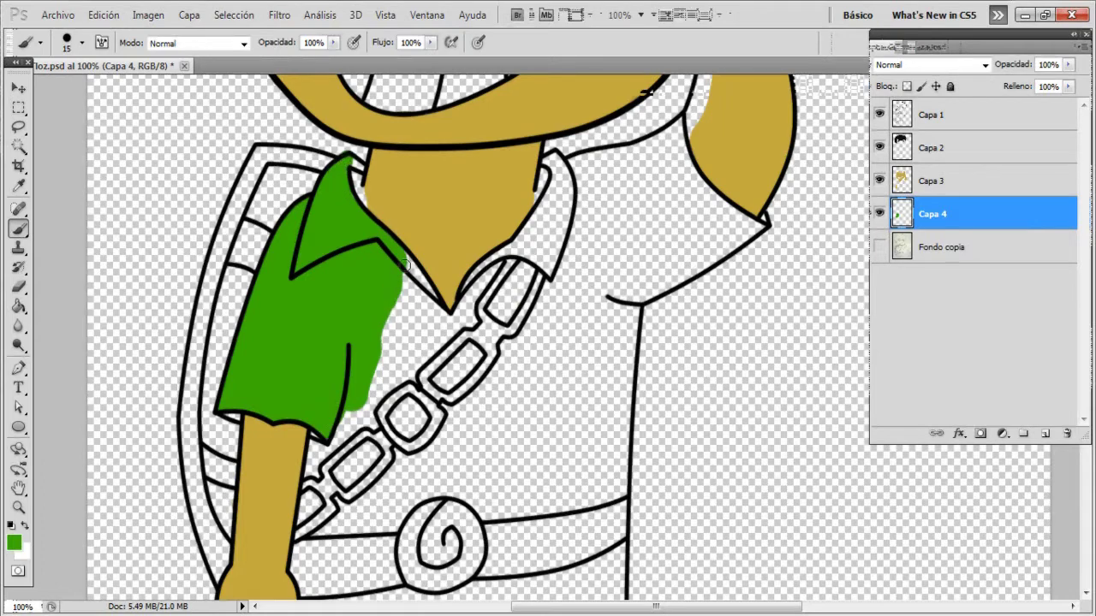
pyautogui.moveTo(390, 274); pyautogui.dragTo(381, 385)
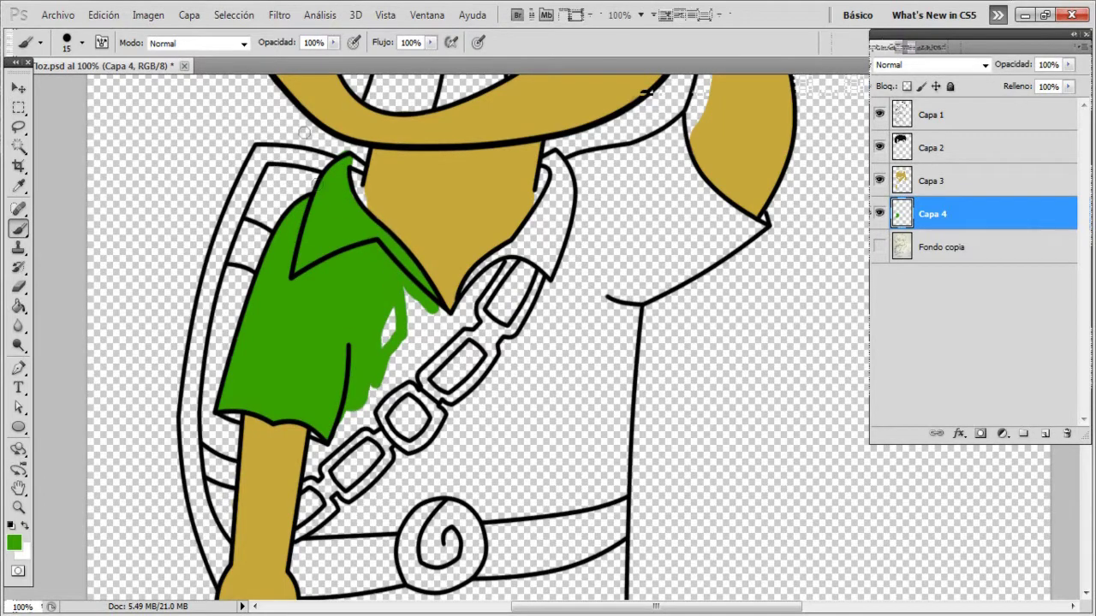
# Step: Set an 8 px brush, zoom in on the collar and strap, and reselect green on the tunic layer
pyautogui.press('e')
pyautogui.hotkey('shift', 'e')
pyautogui.press('b')
pyautogui.click(82, 43)
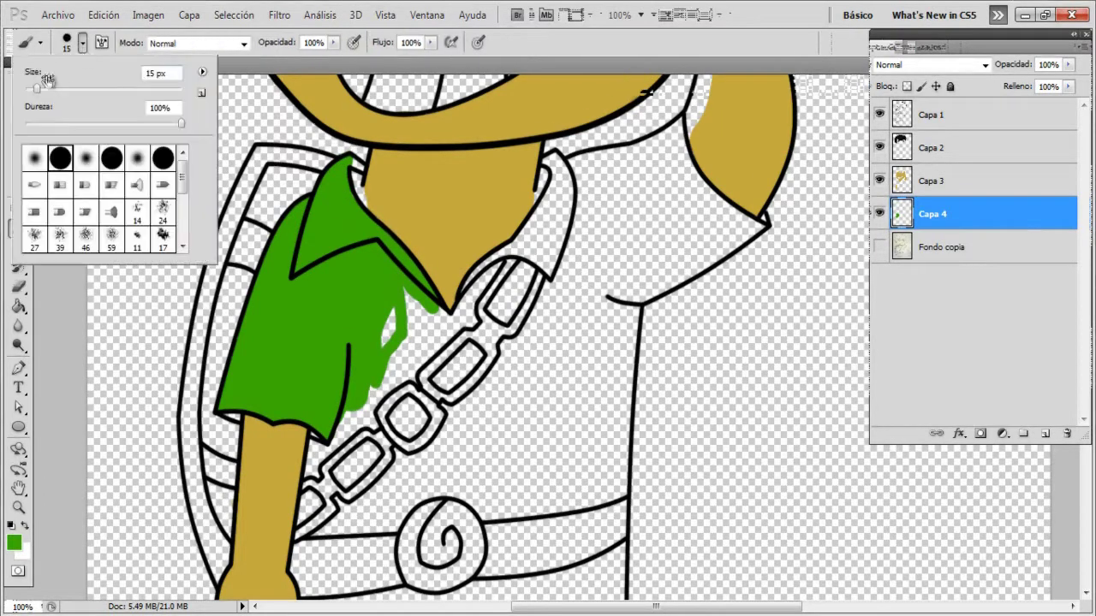
pyautogui.hotkey('ctrl', '+')
pyautogui.hotkey('ctrl', '+')
pyautogui.write('8')
pyautogui.press('Return')
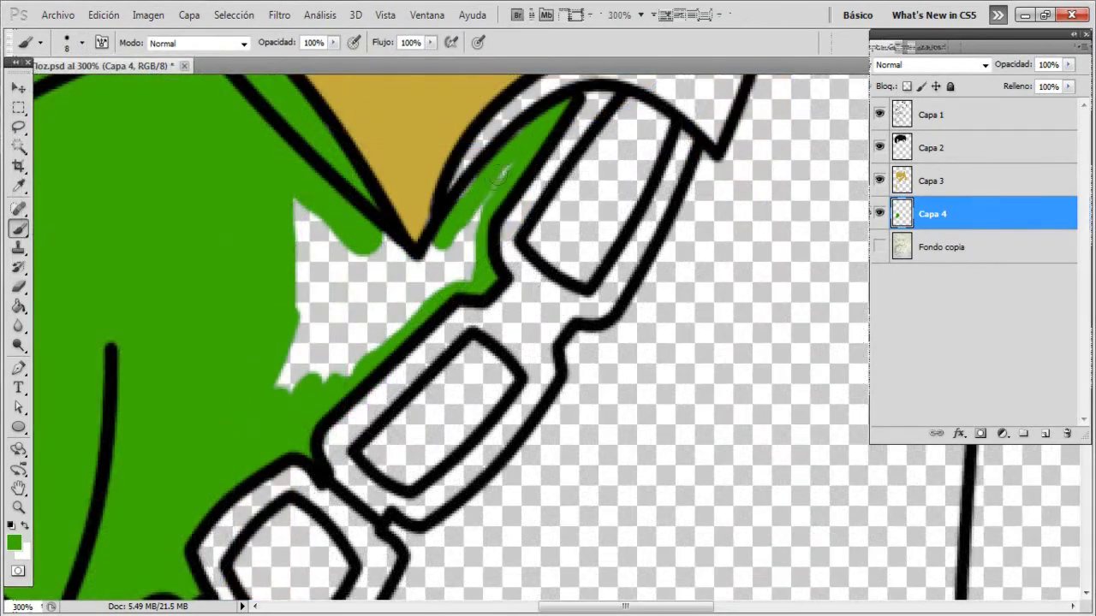
pyautogui.click(942, 180)
pyautogui.keyDown('alt'); pyautogui.click(408, 165); pyautogui.keyUp('alt')
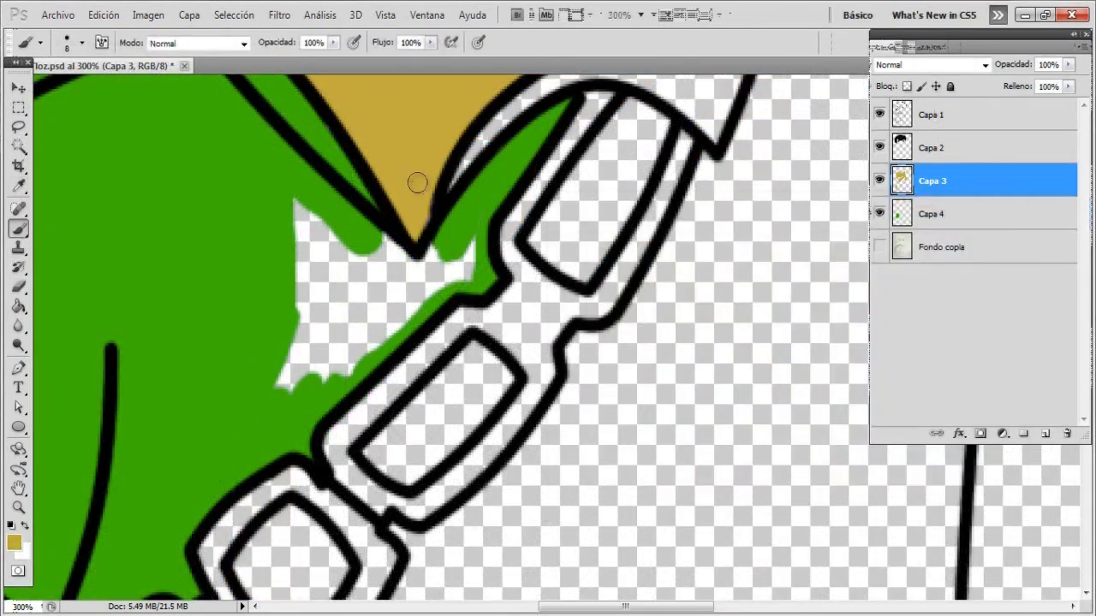
pyautogui.click(931, 214)
pyautogui.click(14, 542)
pyautogui.click(910, 237)
# Step: Paint green into the gaps along both sides of the strap outline
pyautogui.moveTo(291, 385)
pyautogui.mouseDown()
pyautogui.moveTo(307, 328)
pyautogui.moveTo(311, 359)
pyautogui.moveTo(322, 284)
pyautogui.moveTo(374, 244)
pyautogui.moveTo(377, 283)
pyautogui.moveTo(341, 360)
pyautogui.moveTo(370, 288)
pyautogui.mouseUp()
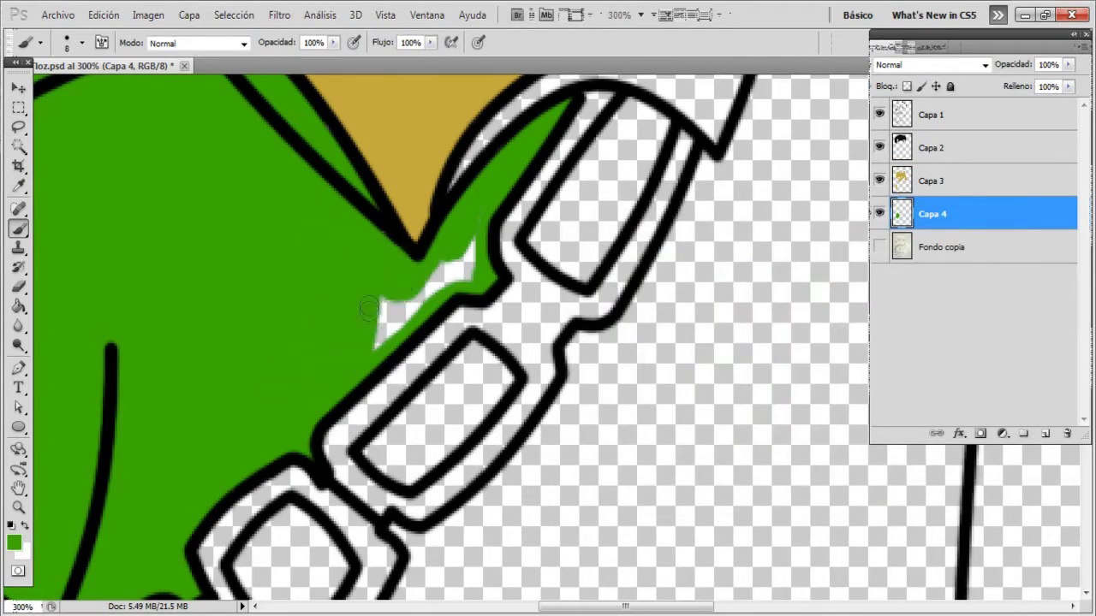
pyautogui.moveTo(386, 334); pyautogui.dragTo(468, 254)
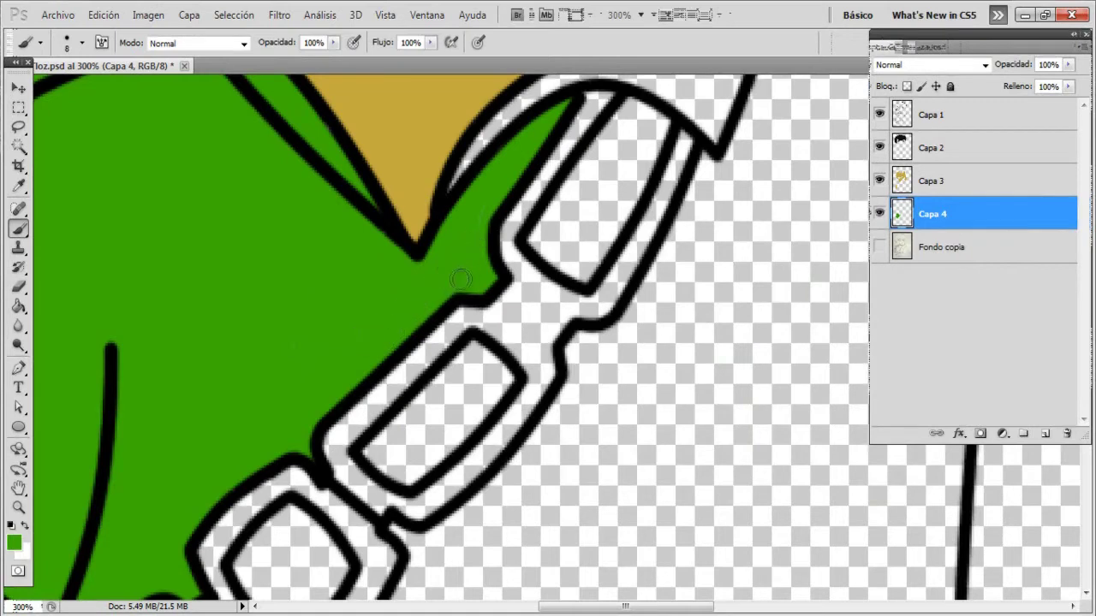
pyautogui.moveTo(700, 172)
pyautogui.mouseDown()
pyautogui.moveTo(712, 159)
pyautogui.moveTo(649, 284)
pyautogui.moveTo(594, 340)
pyautogui.mouseUp()
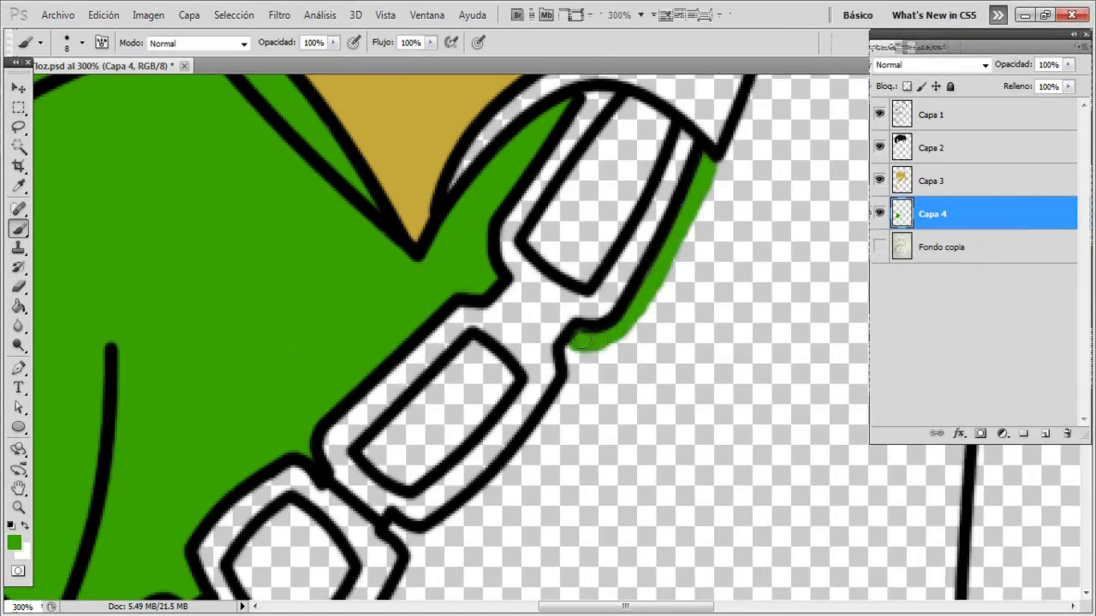
pyautogui.moveTo(669, 244)
pyautogui.mouseDown()
pyautogui.moveTo(582, 360)
pyautogui.moveTo(558, 435)
pyautogui.mouseUp()
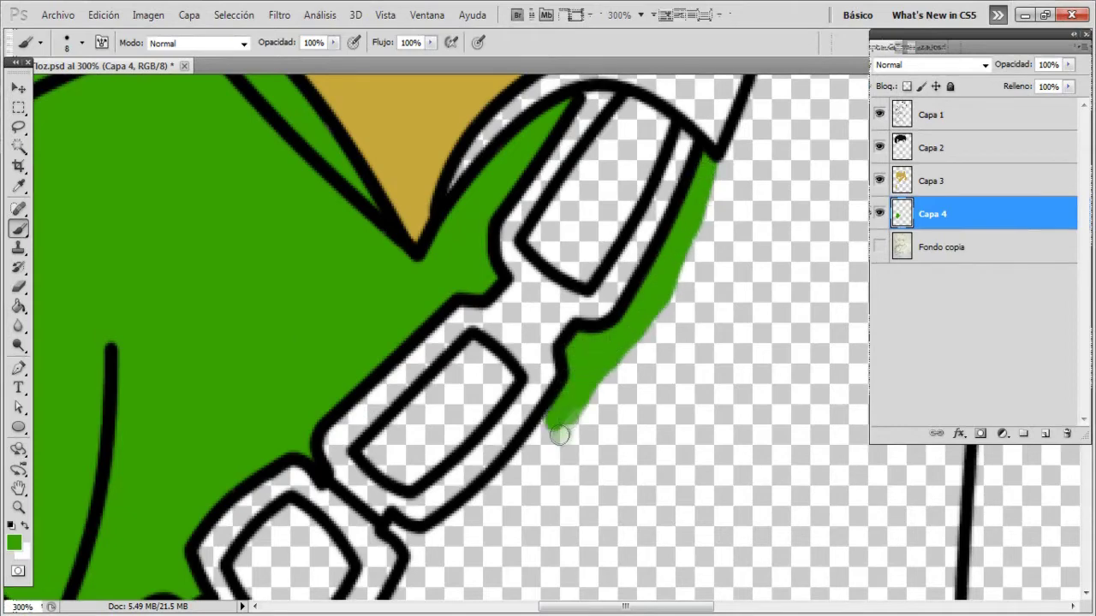
pyautogui.scroll(-3, 532, 382)
pyautogui.moveTo(537, 315)
pyautogui.mouseDown()
pyautogui.moveTo(489, 392)
pyautogui.moveTo(460, 403)
pyautogui.moveTo(498, 361)
pyautogui.mouseUp()
pyautogui.moveTo(426, 418)
pyautogui.mouseDown()
pyautogui.moveTo(432, 462)
pyautogui.moveTo(462, 479)
pyautogui.moveTo(625, 227)
pyautogui.moveTo(586, 242)
pyautogui.mouseUp()
# Step: Extend the green along the strap's lower edge toward the belt and the top of the buckle
pyautogui.press('space')
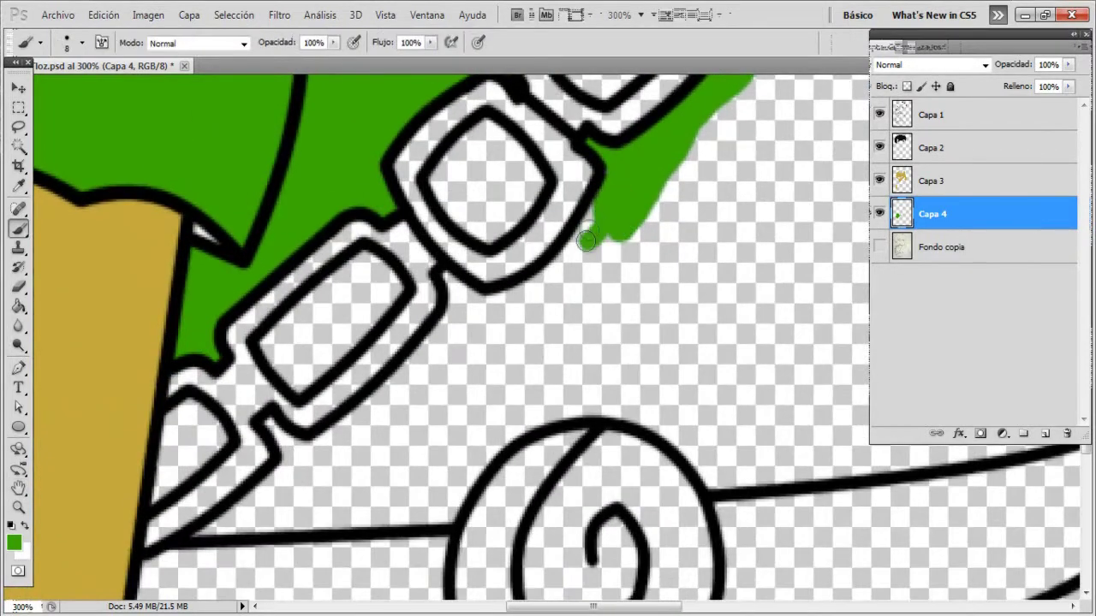
pyautogui.moveTo(599, 199)
pyautogui.mouseDown()
pyautogui.moveTo(530, 291)
pyautogui.moveTo(556, 263)
pyautogui.mouseUp()
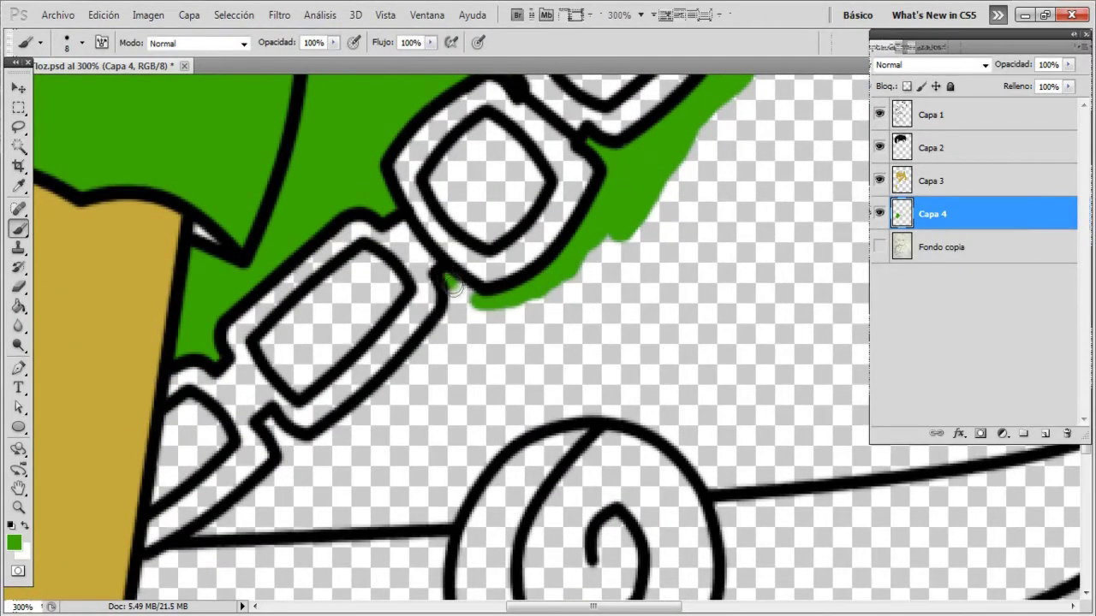
pyautogui.moveTo(454, 288); pyautogui.dragTo(455, 303)
pyautogui.moveTo(432, 347); pyautogui.dragTo(352, 430)
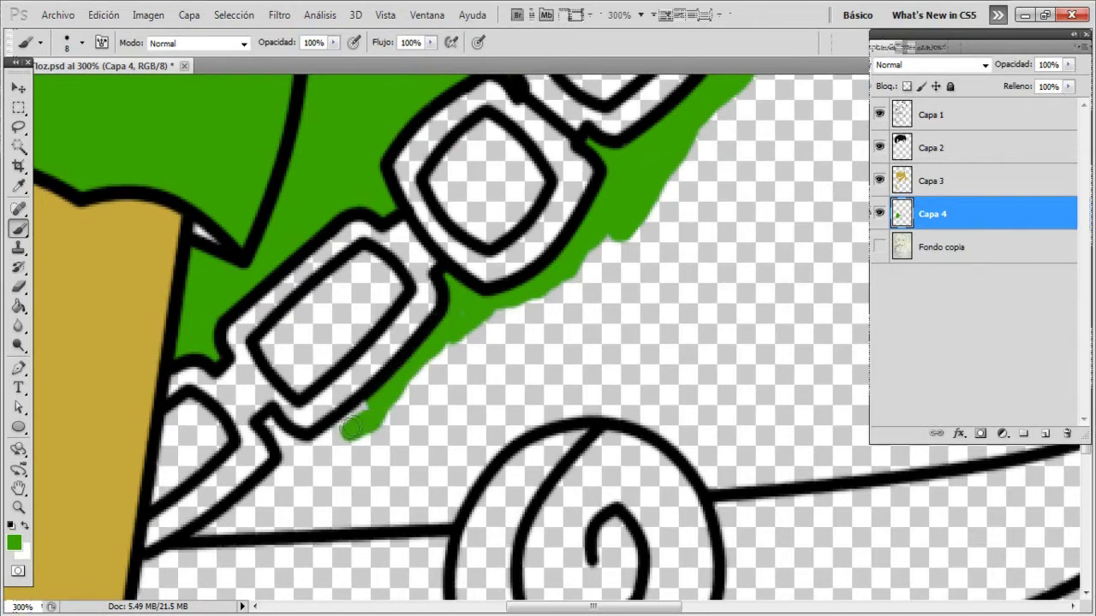
pyautogui.moveTo(268, 427)
pyautogui.mouseDown()
pyautogui.moveTo(291, 449)
pyautogui.moveTo(371, 405)
pyautogui.mouseUp()
pyautogui.moveTo(319, 448)
pyautogui.mouseDown()
pyautogui.moveTo(213, 526)
pyautogui.moveTo(452, 512)
pyautogui.moveTo(498, 441)
pyautogui.moveTo(590, 418)
pyautogui.mouseUp()
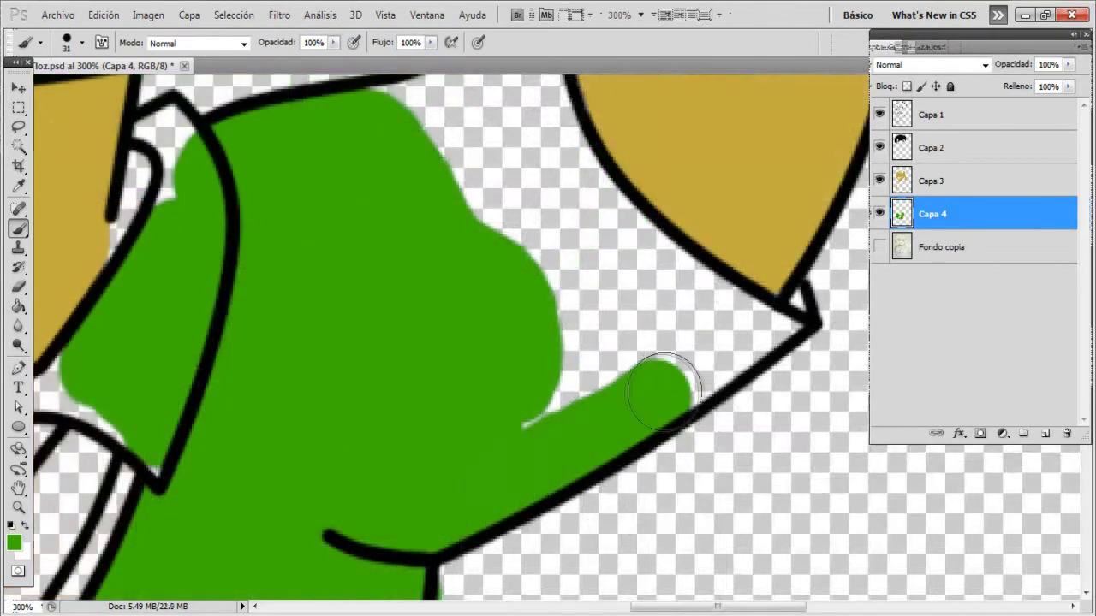
pyautogui.moveTo(665, 379)
pyautogui.mouseDown()
pyautogui.moveTo(740, 327)
pyautogui.moveTo(522, 420)
pyautogui.moveTo(599, 228)
pyautogui.moveTo(745, 334)
pyautogui.mouseUp()
# Step: Fill the remaining white gaps in the tunic's upper area green with a 13 px brush
pyautogui.press('h')
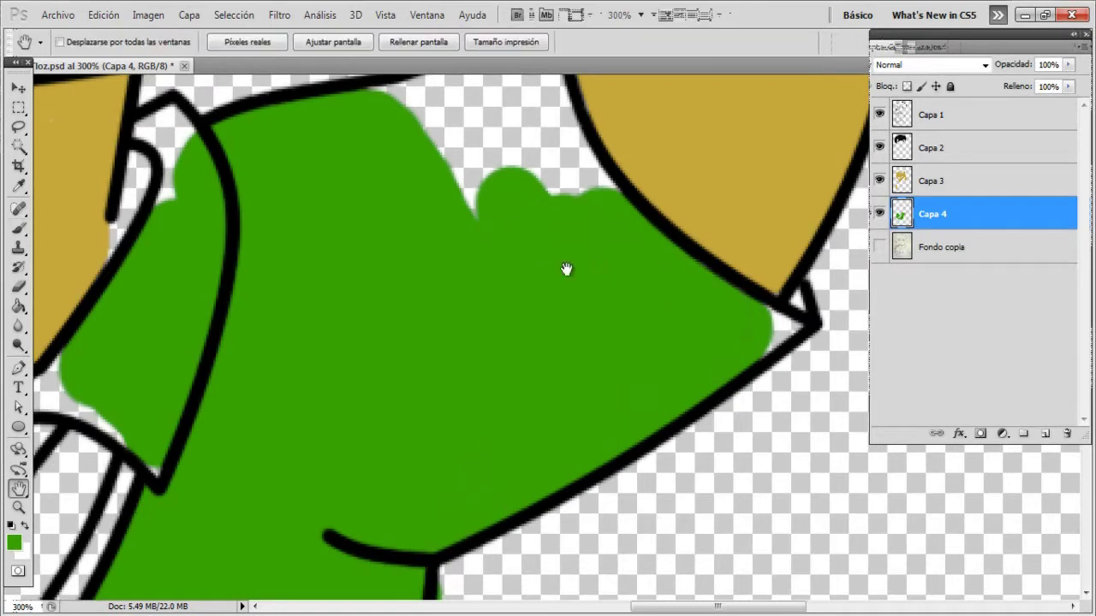
pyautogui.moveTo(566, 270); pyautogui.dragTo(598, 411)
pyautogui.press('b')
pyautogui.moveTo(543, 350)
pyautogui.mouseDown()
pyautogui.moveTo(428, 264)
pyautogui.moveTo(526, 220)
pyautogui.moveTo(370, 272)
pyautogui.moveTo(599, 314)
pyautogui.moveTo(691, 421)
pyautogui.mouseUp()
pyautogui.click(81, 42)
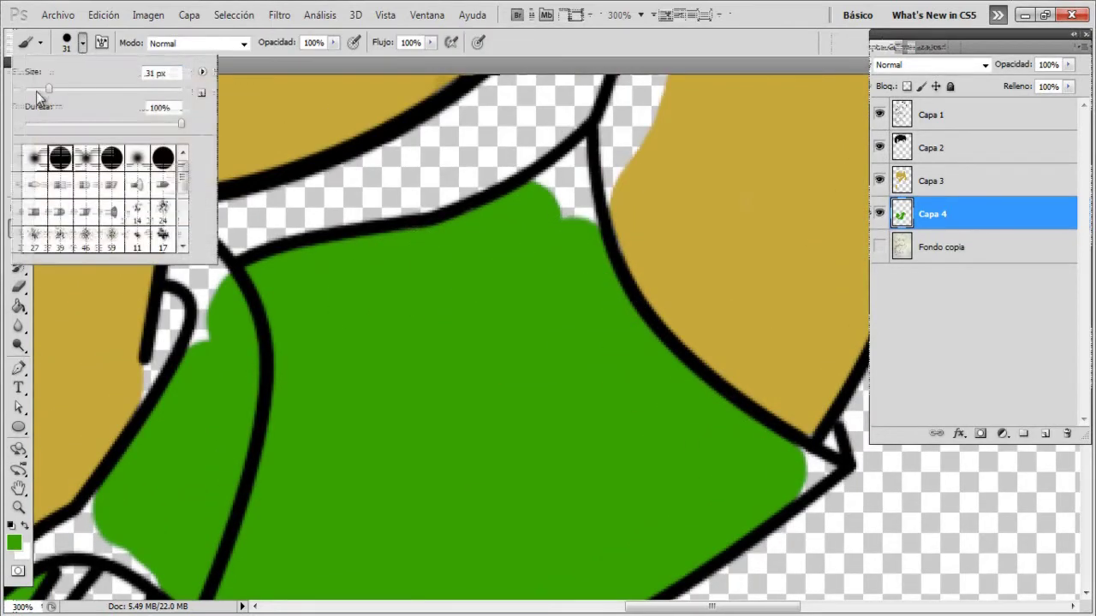
pyautogui.moveTo(539, 184); pyautogui.dragTo(568, 201)
pyautogui.moveTo(809, 447)
pyautogui.mouseDown()
pyautogui.moveTo(805, 514)
pyautogui.moveTo(826, 497)
pyautogui.mouseUp()
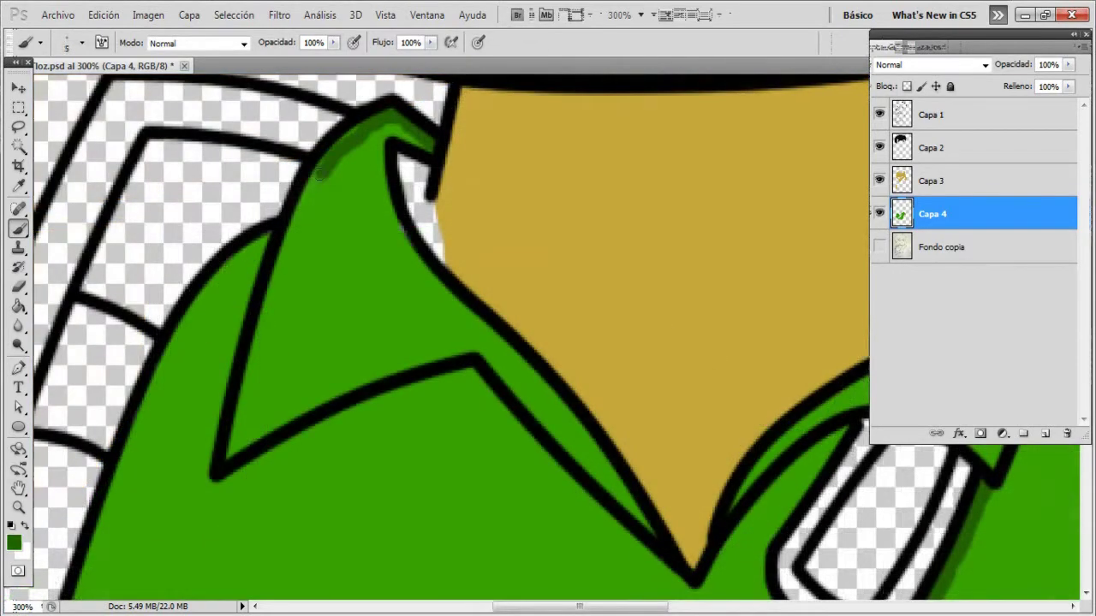
# Step: Paint dark-green shading on the collar edge and beneath the collar line
pyautogui.moveTo(318, 175); pyautogui.dragTo(334, 222)
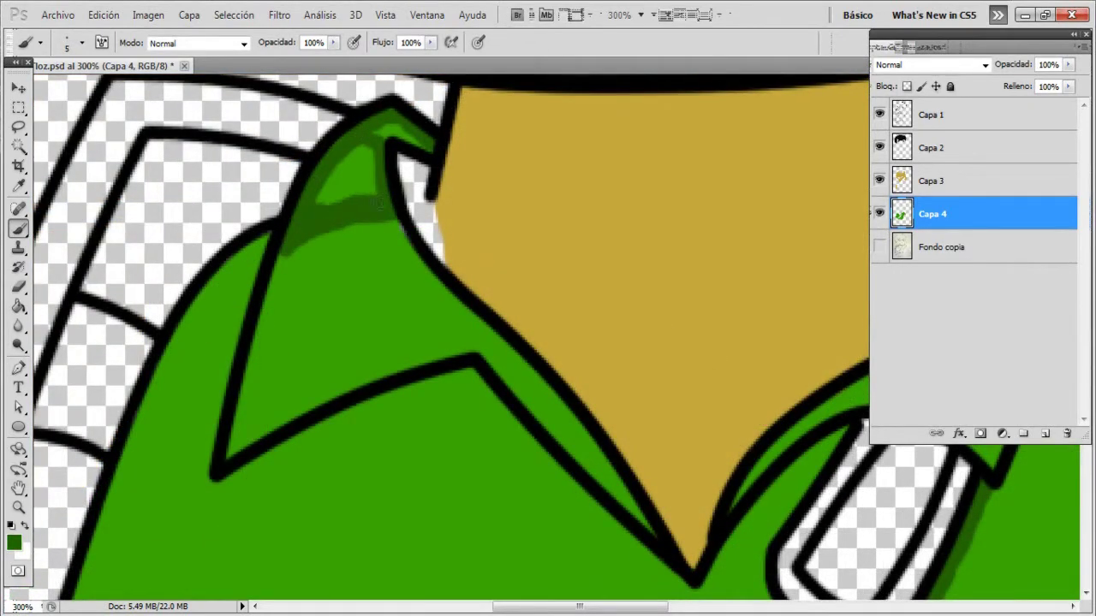
pyautogui.moveTo(379, 203); pyautogui.dragTo(357, 145)
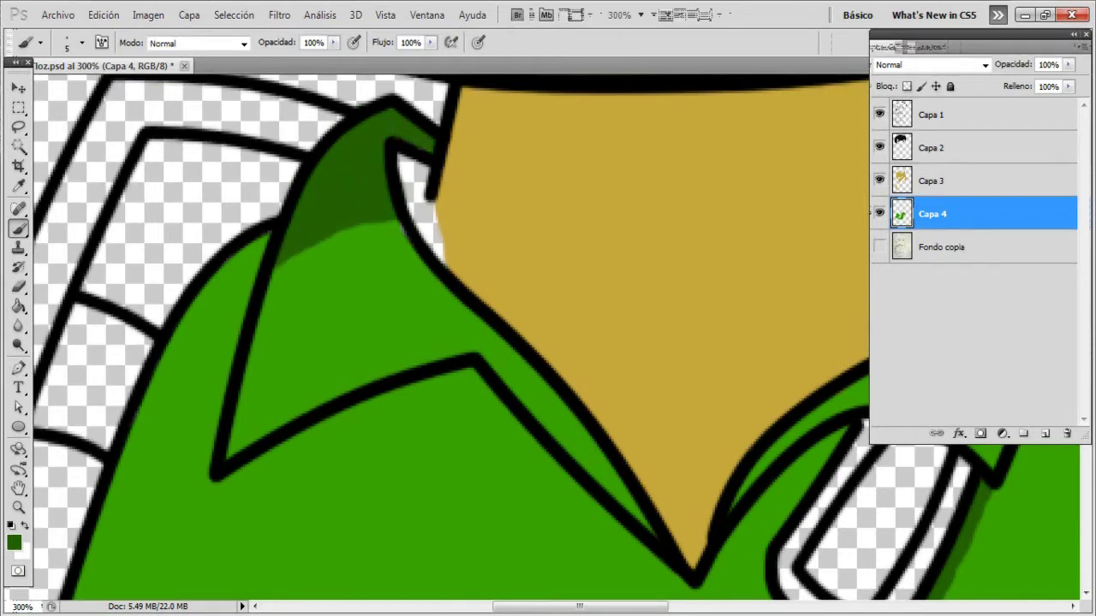
pyautogui.scroll(-3, 412, 444)
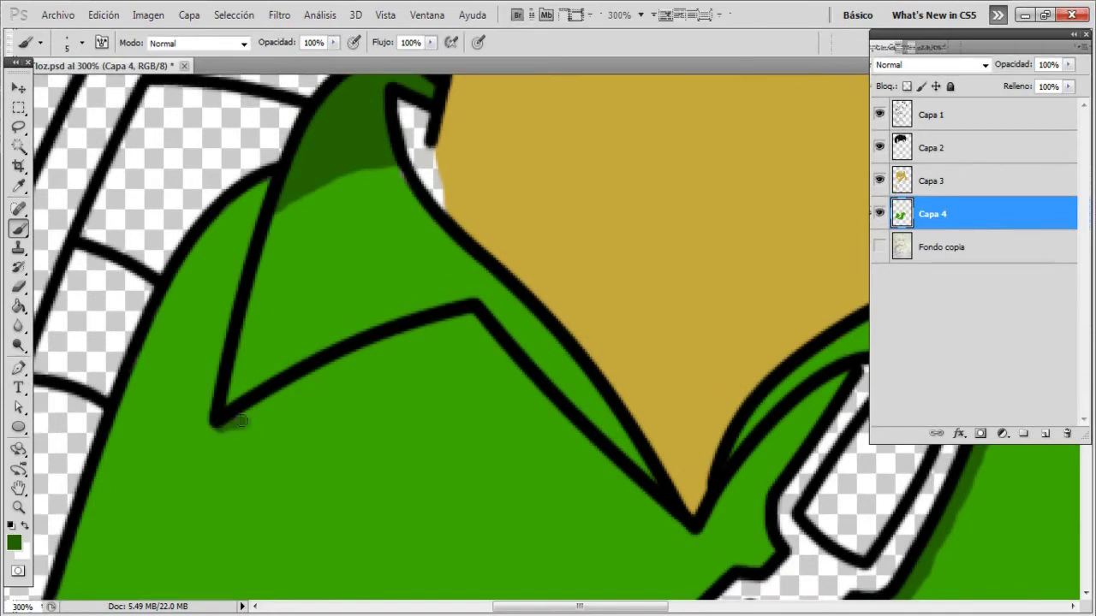
pyautogui.moveTo(276, 411)
pyautogui.mouseDown()
pyautogui.moveTo(526, 410)
pyautogui.moveTo(497, 347)
pyautogui.moveTo(368, 351)
pyautogui.moveTo(307, 386)
pyautogui.moveTo(409, 351)
pyautogui.moveTo(480, 342)
pyautogui.moveTo(445, 377)
pyautogui.moveTo(377, 377)
pyautogui.mouseUp()
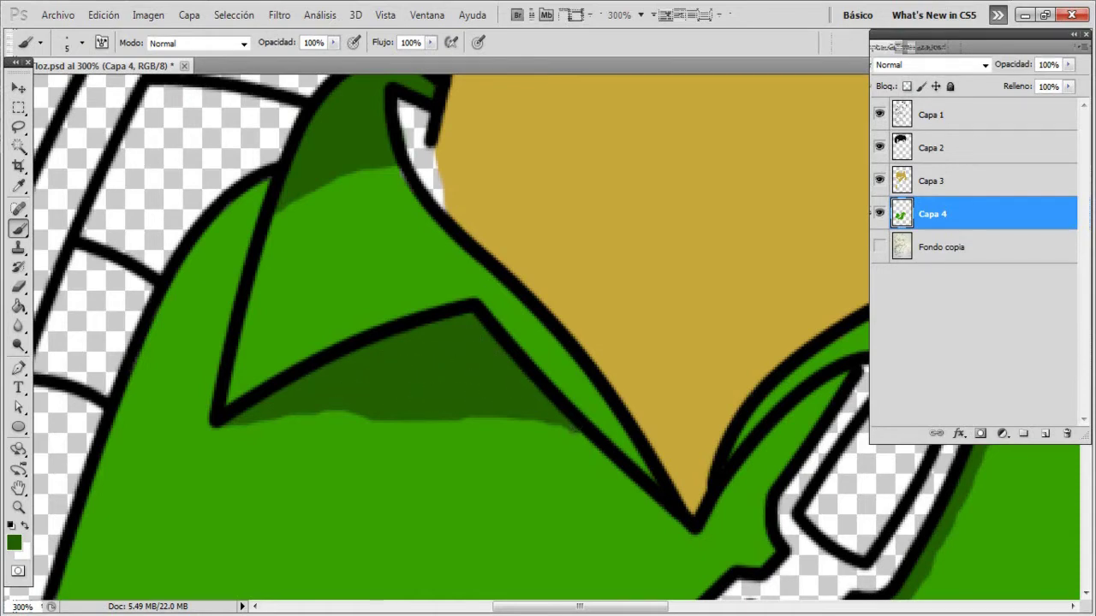
pyautogui.keyDown('alt'); pyautogui.click(246, 420); pyautogui.keyUp('alt')
pyautogui.moveTo(274, 420); pyautogui.dragTo(480, 257)
pyautogui.moveTo(330, 321)
pyautogui.mouseDown()
pyautogui.moveTo(685, 225)
pyautogui.moveTo(711, 171)
pyautogui.moveTo(506, 274)
pyautogui.moveTo(369, 283)
pyautogui.moveTo(529, 248)
pyautogui.mouseUp()
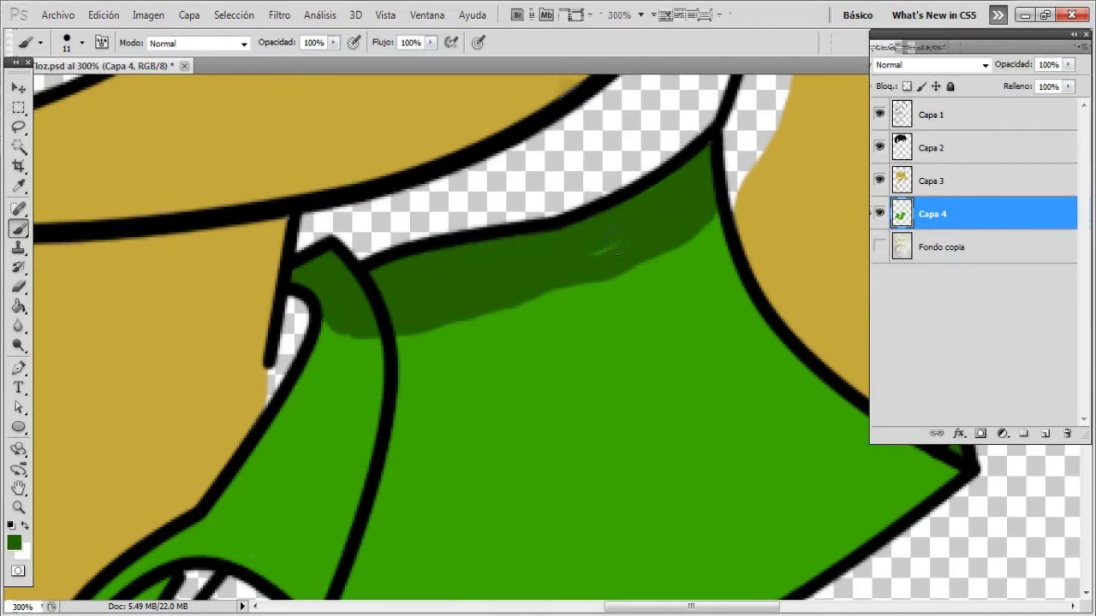
pyautogui.moveTo(385, 324)
pyautogui.mouseDown()
pyautogui.moveTo(543, 298)
pyautogui.moveTo(677, 232)
pyautogui.mouseUp()
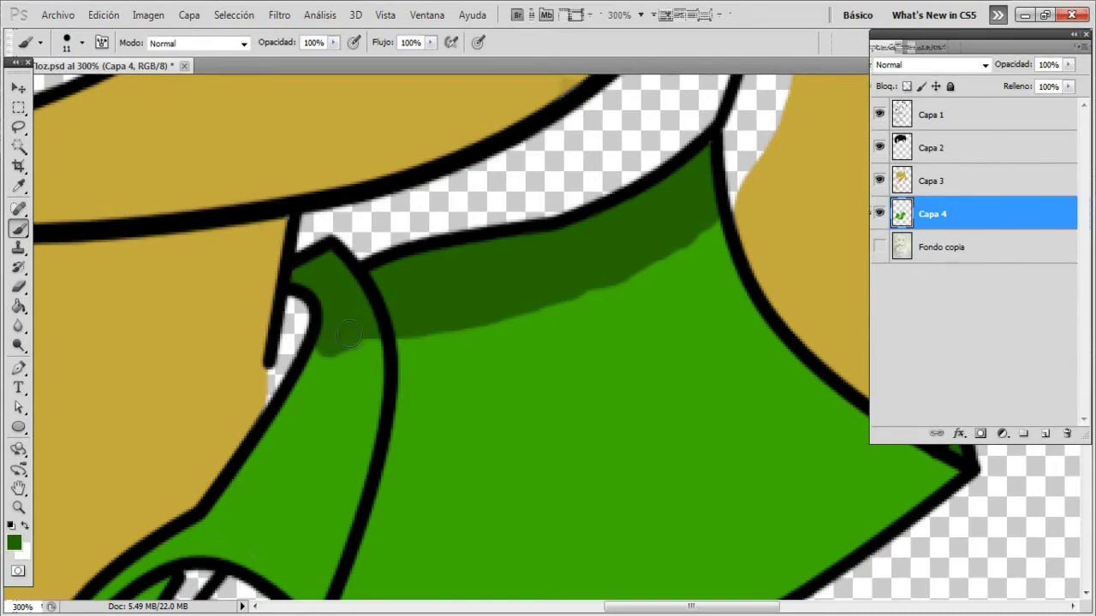
# Step: Extend the dark-green shadow down the tunic's right outline and up to the collar
pyautogui.moveTo(326, 330)
pyautogui.mouseDown()
pyautogui.moveTo(416, 342)
pyautogui.moveTo(543, 318)
pyautogui.moveTo(494, 318)
pyautogui.mouseUp()
pyautogui.moveTo(471, 124)
pyautogui.mouseDown()
pyautogui.moveTo(513, 330)
pyautogui.moveTo(514, 501)
pyautogui.mouseUp()
pyautogui.scroll(-3, 509, 488)
pyautogui.moveTo(511, 325)
pyautogui.mouseDown()
pyautogui.moveTo(507, 486)
pyautogui.moveTo(530, 420)
pyautogui.moveTo(552, 167)
pyautogui.mouseUp()
pyautogui.scroll(2, 513, 488)
pyautogui.scroll(1, 514, 488)
pyautogui.moveTo(524, 256)
pyautogui.mouseDown()
pyautogui.moveTo(490, 171)
pyautogui.moveTo(482, 360)
pyautogui.moveTo(489, 314)
pyautogui.moveTo(749, 241)
pyautogui.moveTo(771, 249)
pyautogui.mouseUp()
pyautogui.press('h')
# Step: Sample a new paint colour from the drawing and make Capa 4 active again
pyautogui.click(14, 542)
pyautogui.click(557, 214)
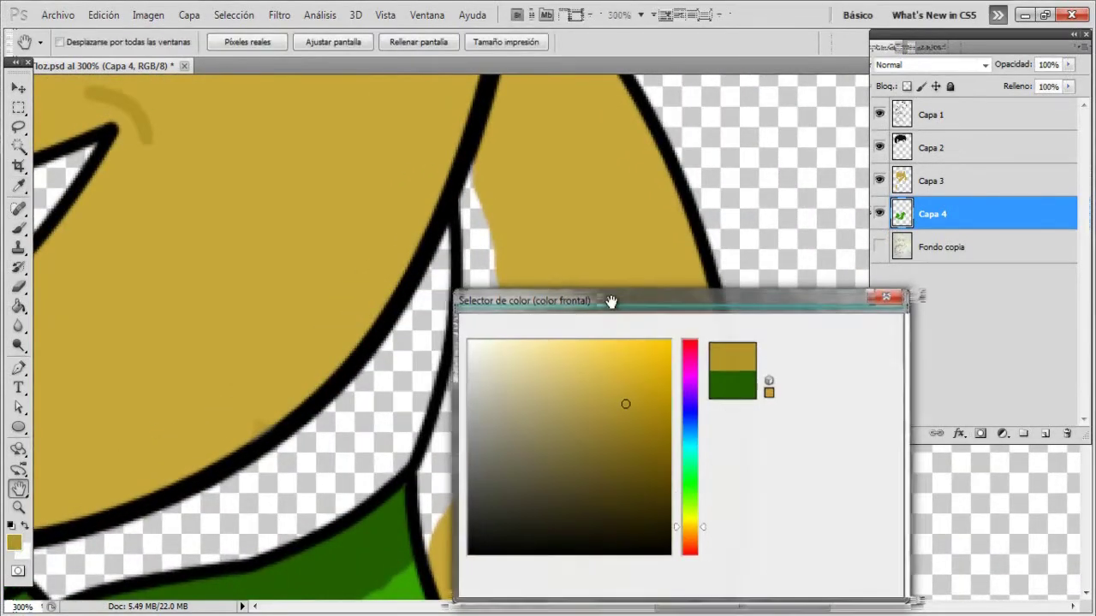
pyautogui.click(844, 326)
pyautogui.hotkey('alt', ']')
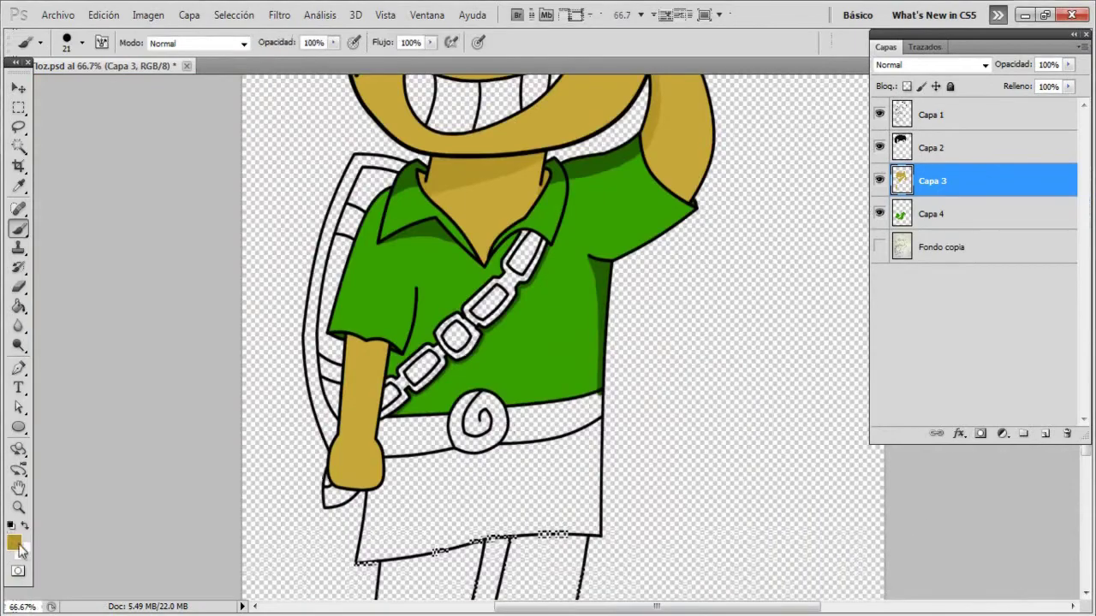
pyautogui.click(13, 542)
pyautogui.click(419, 283)
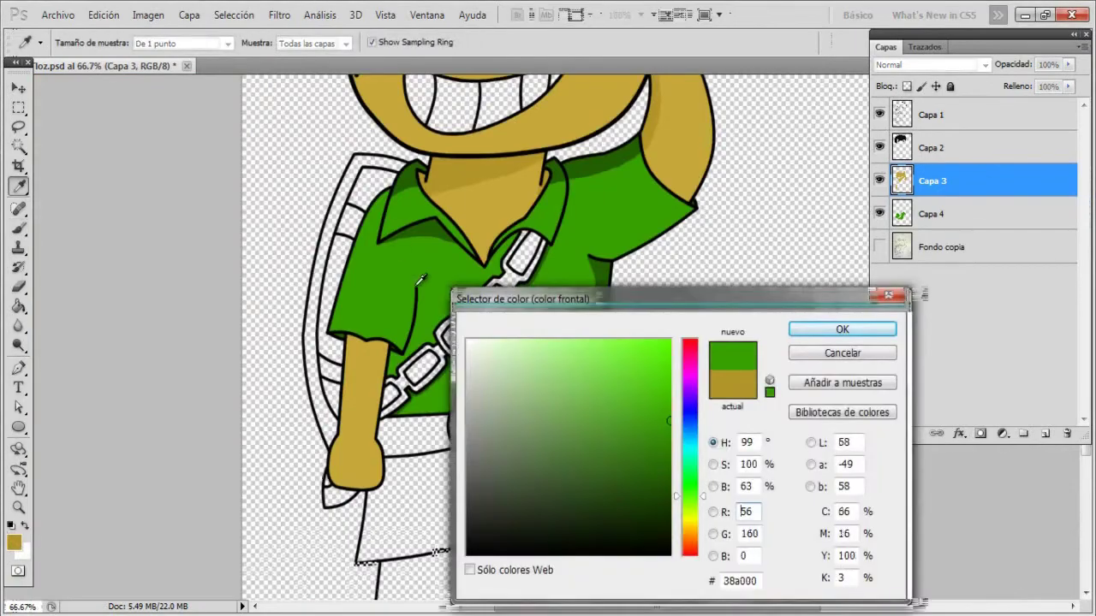
pyautogui.press('Return')
pyautogui.press('b')
pyautogui.click(959, 214)
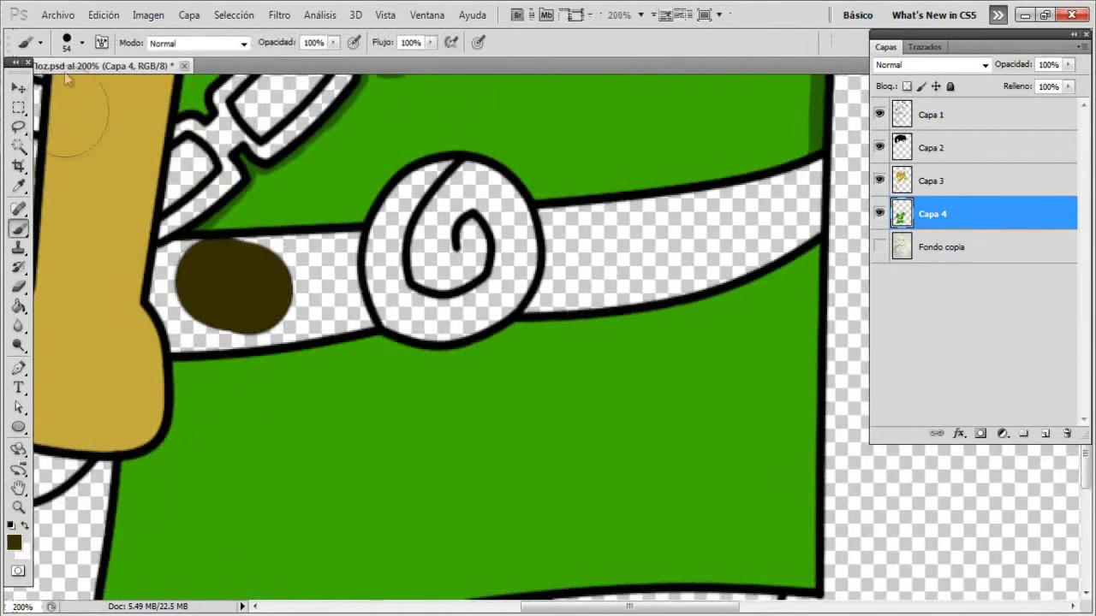
# Step: With a size 16 brush, paint the belt band dark brown and the top of the strap brown
pyautogui.click(74, 42)
pyautogui.doubleClick(102, 151)
pyautogui.moveTo(175, 308); pyautogui.dragTo(168, 285)
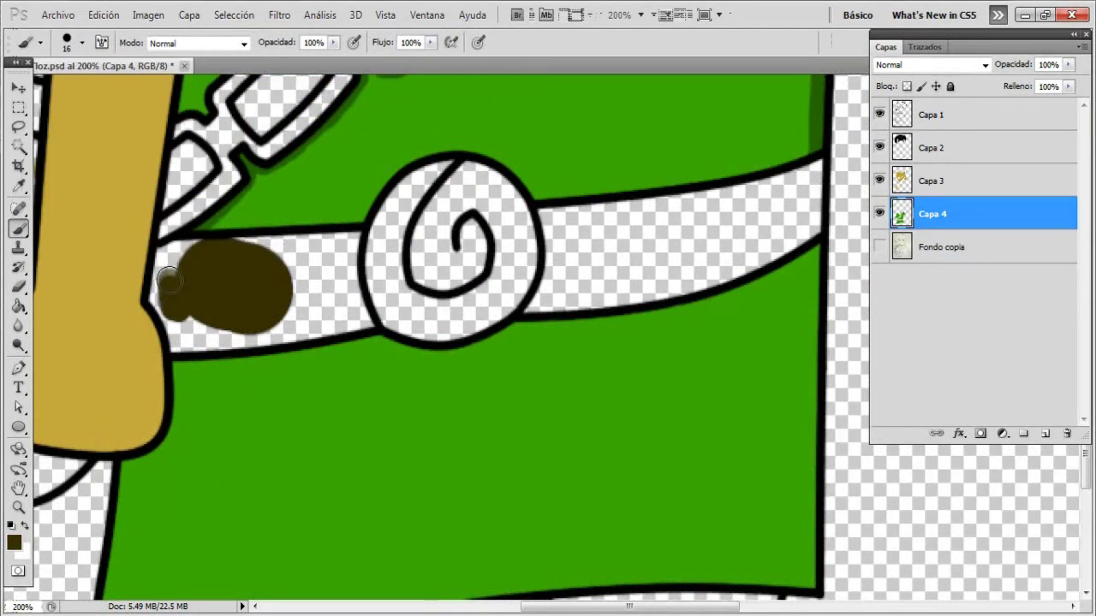
pyautogui.moveTo(225, 250)
pyautogui.mouseDown()
pyautogui.moveTo(350, 242)
pyautogui.moveTo(358, 305)
pyautogui.moveTo(265, 334)
pyautogui.moveTo(317, 287)
pyautogui.moveTo(283, 278)
pyautogui.mouseUp()
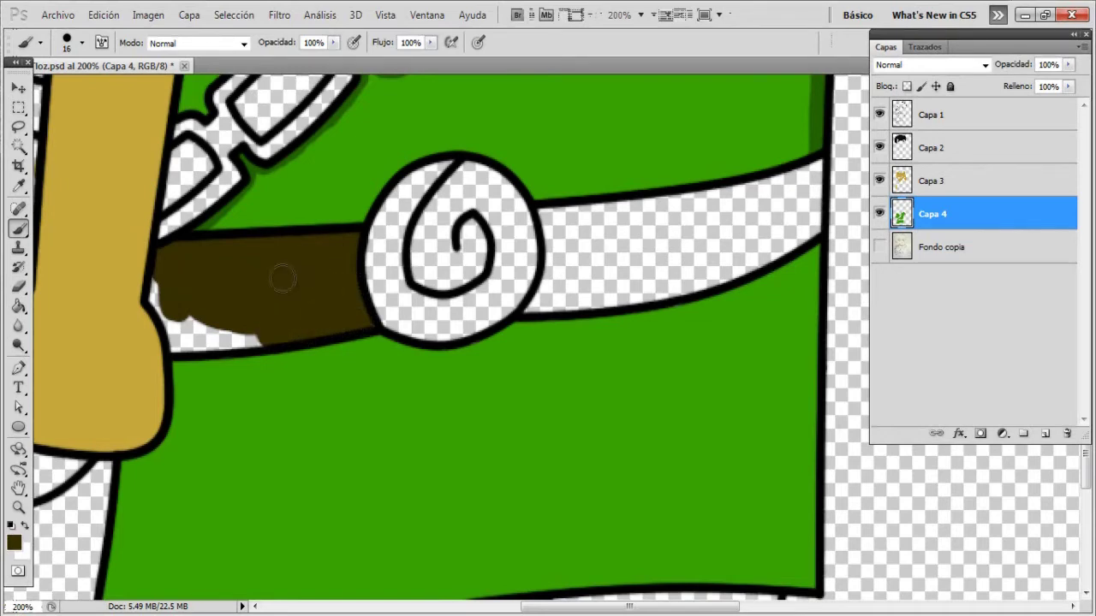
pyautogui.moveTo(165, 307)
pyautogui.mouseDown()
pyautogui.moveTo(206, 339)
pyautogui.moveTo(269, 336)
pyautogui.mouseUp()
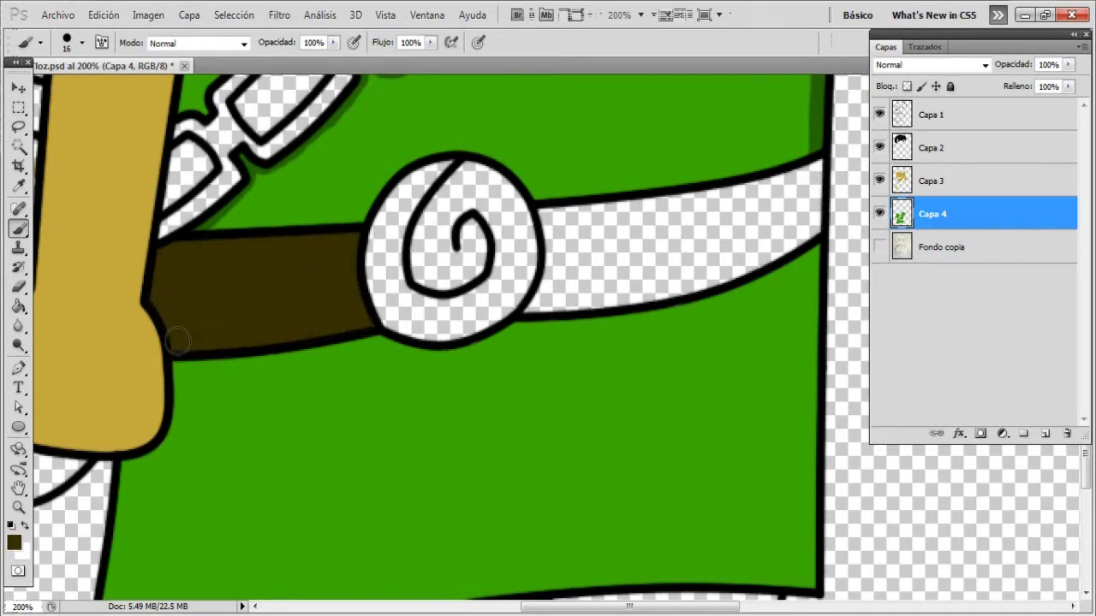
pyautogui.moveTo(556, 219)
pyautogui.mouseDown()
pyautogui.moveTo(544, 212)
pyautogui.moveTo(571, 229)
pyautogui.moveTo(527, 257)
pyautogui.moveTo(524, 310)
pyautogui.moveTo(551, 299)
pyautogui.moveTo(557, 315)
pyautogui.moveTo(637, 309)
pyautogui.moveTo(744, 263)
pyautogui.moveTo(781, 218)
pyautogui.moveTo(786, 184)
pyautogui.moveTo(618, 229)
pyautogui.mouseUp()
pyautogui.moveTo(777, 190)
pyautogui.mouseDown()
pyautogui.moveTo(556, 274)
pyautogui.moveTo(591, 242)
pyautogui.moveTo(762, 236)
pyautogui.moveTo(659, 285)
pyautogui.mouseUp()
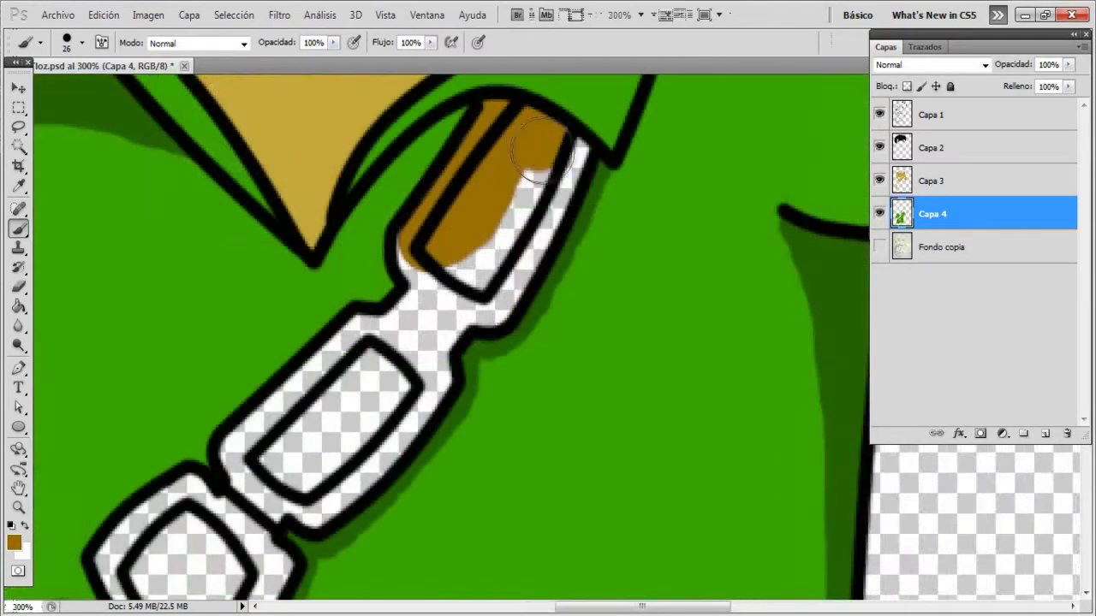
pyautogui.moveTo(553, 158)
pyautogui.mouseDown()
pyautogui.moveTo(543, 151)
pyautogui.moveTo(518, 246)
pyautogui.moveTo(435, 245)
pyautogui.moveTo(428, 322)
pyautogui.moveTo(366, 366)
pyautogui.moveTo(342, 368)
pyautogui.moveTo(368, 343)
pyautogui.moveTo(445, 326)
pyautogui.moveTo(260, 496)
pyautogui.moveTo(277, 440)
pyautogui.moveTo(368, 368)
pyautogui.moveTo(418, 377)
pyautogui.moveTo(312, 498)
pyautogui.mouseUp()
# Step: Paint the remaining strap links brown
pyautogui.moveTo(459, 282); pyautogui.dragTo(501, 319)
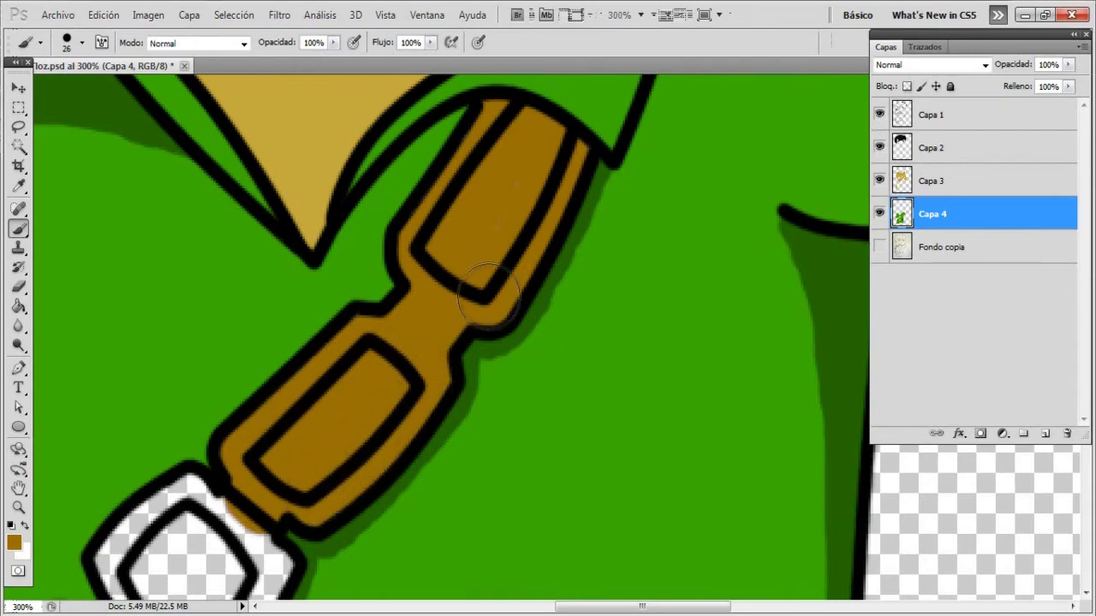
pyautogui.press('h')
pyautogui.moveTo(217, 558); pyautogui.dragTo(507, 302)
pyautogui.press('b')
pyautogui.moveTo(402, 373)
pyautogui.mouseDown()
pyautogui.moveTo(295, 433)
pyautogui.moveTo(254, 474)
pyautogui.moveTo(334, 377)
pyautogui.moveTo(403, 428)
pyautogui.moveTo(319, 512)
pyautogui.mouseUp()
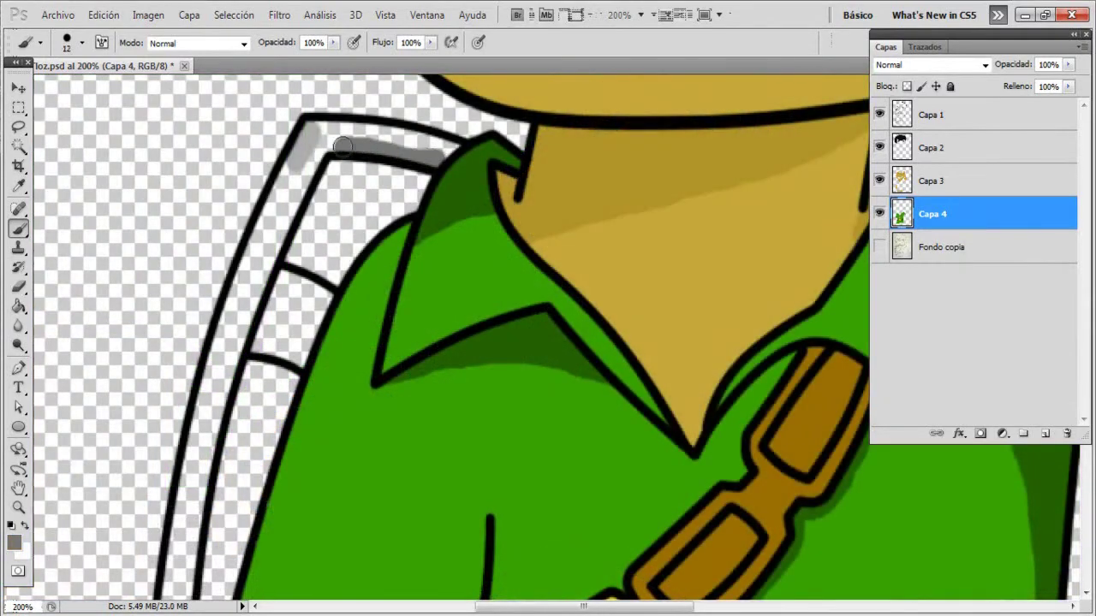
# Step: Paint the shield's grey rim from its top down the left edge
pyautogui.moveTo(341, 146)
pyautogui.mouseDown()
pyautogui.moveTo(291, 175)
pyautogui.moveTo(315, 130)
pyautogui.mouseUp()
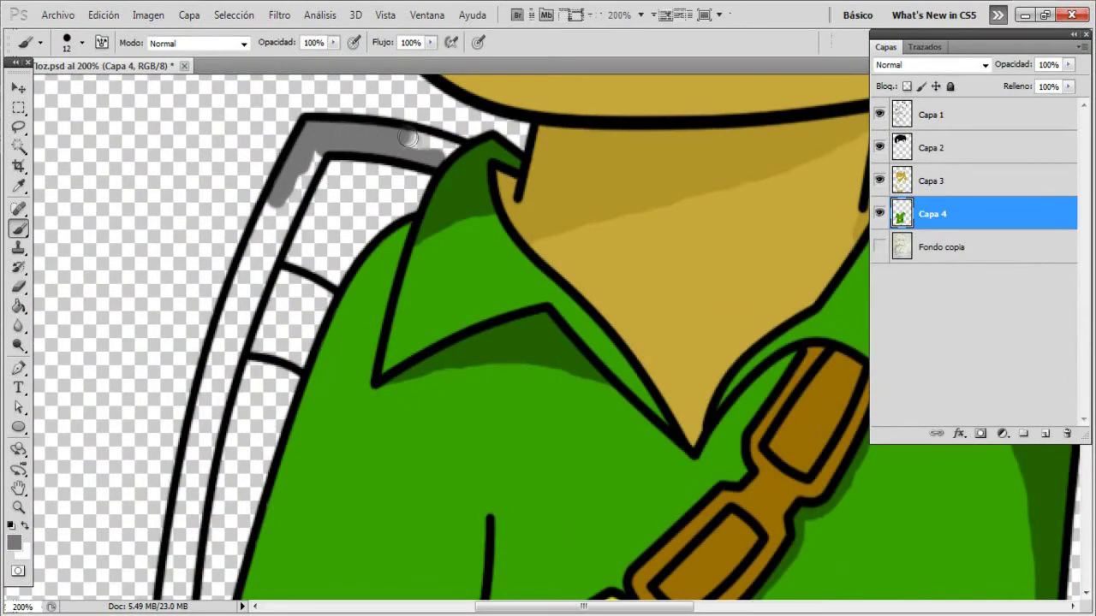
pyautogui.moveTo(314, 160)
pyautogui.mouseDown()
pyautogui.moveTo(250, 287)
pyautogui.moveTo(274, 197)
pyautogui.mouseUp()
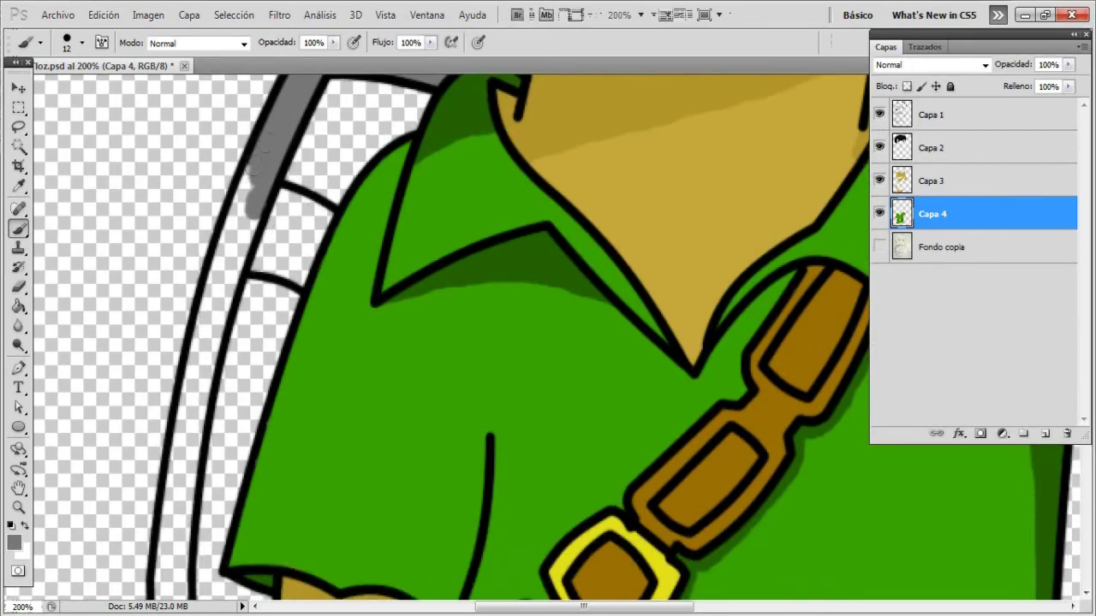
pyautogui.moveTo(257, 152); pyautogui.dragTo(204, 317)
pyautogui.moveTo(244, 212); pyautogui.dragTo(211, 340)
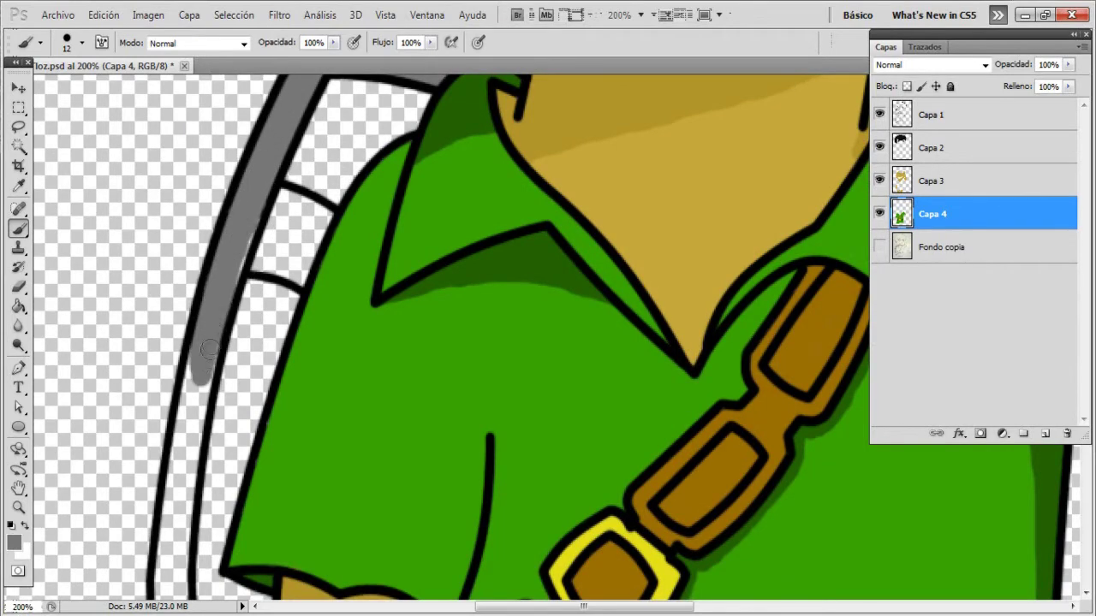
pyautogui.scroll(-3, 222, 295)
pyautogui.moveTo(189, 179); pyautogui.dragTo(167, 454)
pyautogui.moveTo(197, 167)
pyautogui.mouseDown()
pyautogui.moveTo(168, 428)
pyautogui.moveTo(179, 370)
pyautogui.mouseUp()
# Step: Extend and fill the grey rim down to the shield's bottom
pyautogui.moveTo(180, 322); pyautogui.dragTo(184, 512)
pyautogui.scroll(-3, 271, 423)
pyautogui.moveTo(172, 270); pyautogui.dragTo(208, 409)
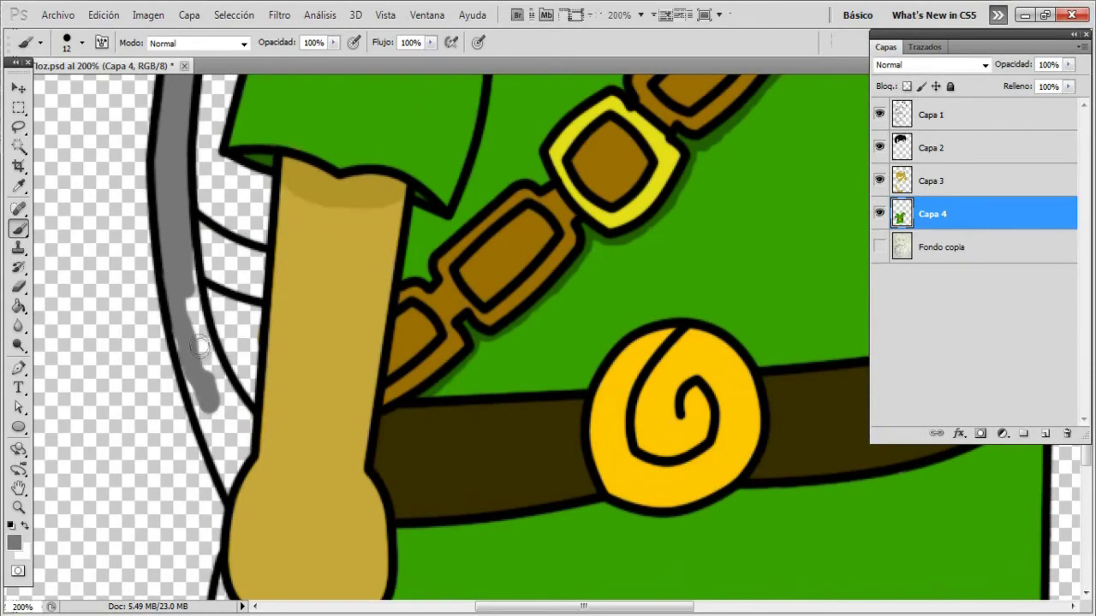
pyautogui.moveTo(189, 268); pyautogui.dragTo(189, 357)
pyautogui.moveTo(203, 414)
pyautogui.mouseDown()
pyautogui.moveTo(228, 495)
pyautogui.moveTo(200, 325)
pyautogui.mouseUp()
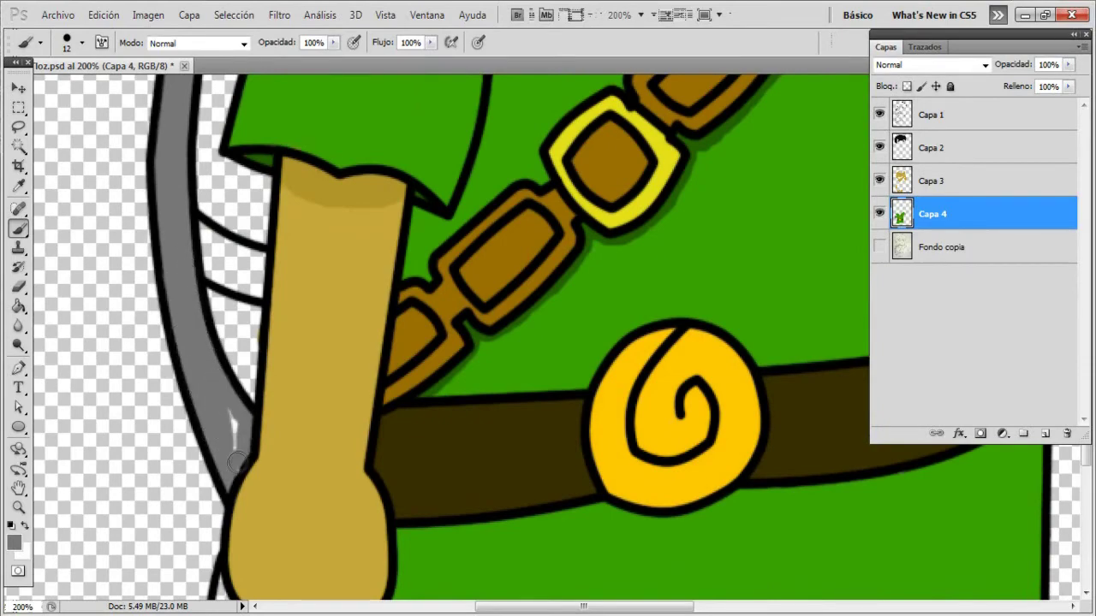
pyautogui.moveTo(226, 409); pyautogui.dragTo(472, 610)
pyautogui.click(81, 42)
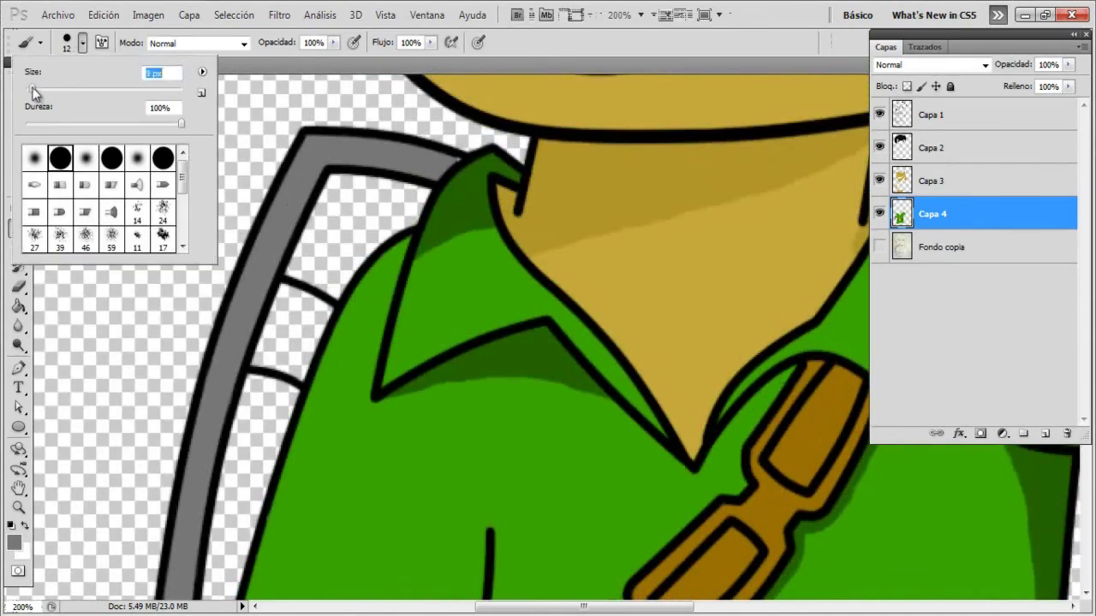
# Step: Pick a gold-brown paint colour and enlarge the brush to size 23
pyautogui.click(14, 542)
pyautogui.moveTo(728, 252); pyautogui.dragTo(471, 130)
pyautogui.click(514, 223)
pyautogui.moveTo(514, 224)
pyautogui.mouseDown()
pyautogui.moveTo(550, 215)
pyautogui.moveTo(545, 186)
pyautogui.moveTo(558, 199)
pyautogui.mouseUp()
pyautogui.press('Return')
pyautogui.press('b')
pyautogui.click(82, 42)
pyautogui.click(338, 214)
pyautogui.click(14, 541)
pyautogui.press('Return')
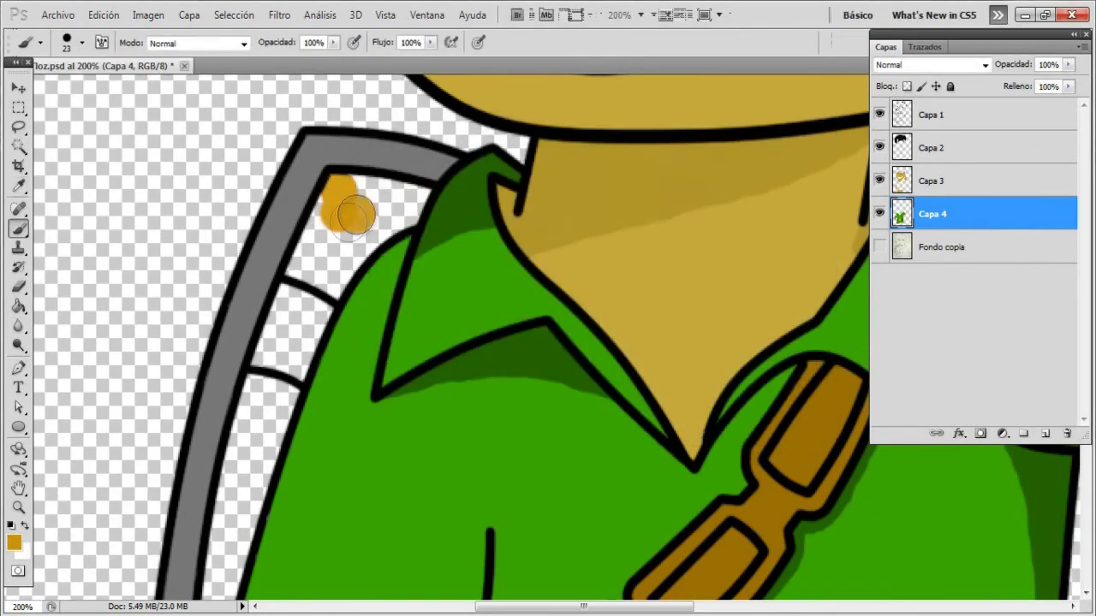
# Step: Paint the shield's inner band in darker brown along the grey rim
pyautogui.moveTo(346, 192); pyautogui.dragTo(273, 407)
pyautogui.click(13, 542)
pyautogui.press('Return')
pyautogui.moveTo(342, 210); pyautogui.dragTo(227, 531)
pyautogui.moveTo(330, 227)
pyautogui.mouseDown()
pyautogui.moveTo(317, 243)
pyautogui.moveTo(360, 184)
pyautogui.moveTo(404, 206)
pyautogui.moveTo(358, 238)
pyautogui.mouseUp()
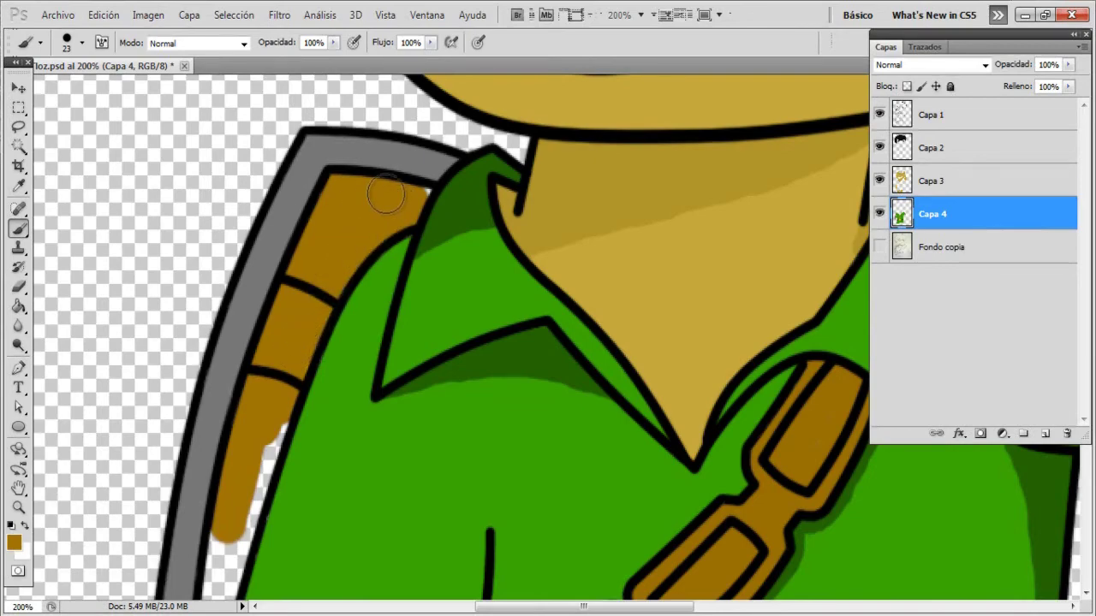
pyautogui.scroll(-5, 261, 244)
pyautogui.moveTo(248, 181); pyautogui.dragTo(215, 381)
# Step: With the brush at 17, continue the brown band further down and fill its edge gaps
pyautogui.click(82, 43)
pyautogui.moveTo(44, 94); pyautogui.dragTo(37, 96)
pyautogui.click(202, 364)
pyautogui.moveTo(205, 377); pyautogui.dragTo(210, 444)
pyautogui.moveTo(228, 347); pyautogui.dragTo(275, 178)
pyautogui.scroll(-3, 231, 334)
pyautogui.moveTo(209, 269)
pyautogui.mouseDown()
pyautogui.moveTo(225, 433)
pyautogui.moveTo(243, 493)
pyautogui.moveTo(224, 287)
pyautogui.moveTo(256, 347)
pyautogui.moveTo(254, 307)
pyautogui.mouseUp()
# Step: Sample the tunic green as the paint colour and switch to erasing
pyautogui.click(81, 43)
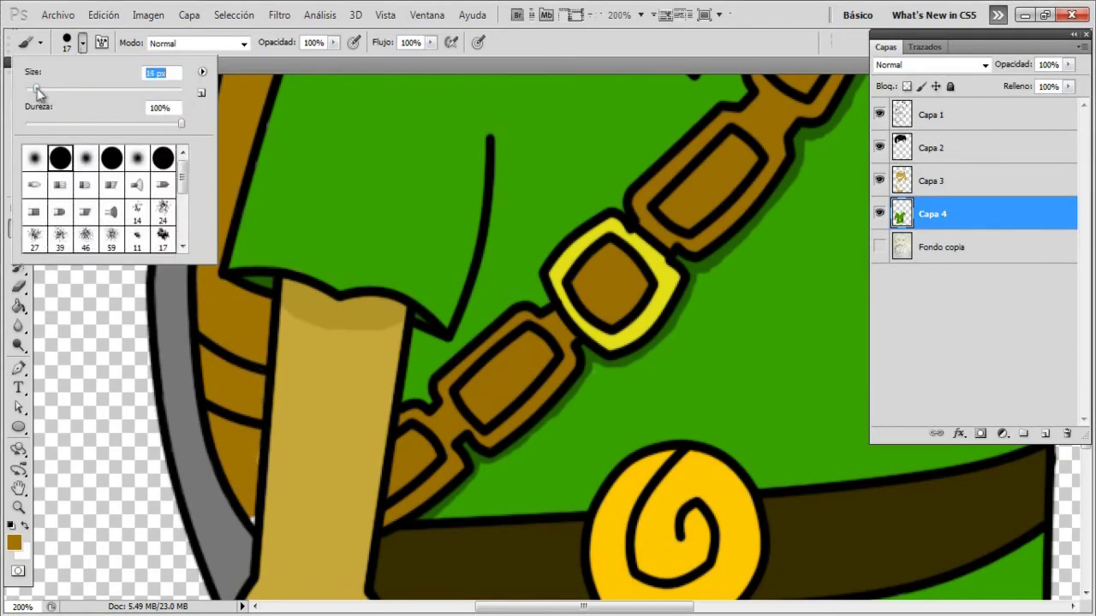
pyautogui.click(252, 523)
pyautogui.scroll(5, 304, 421)
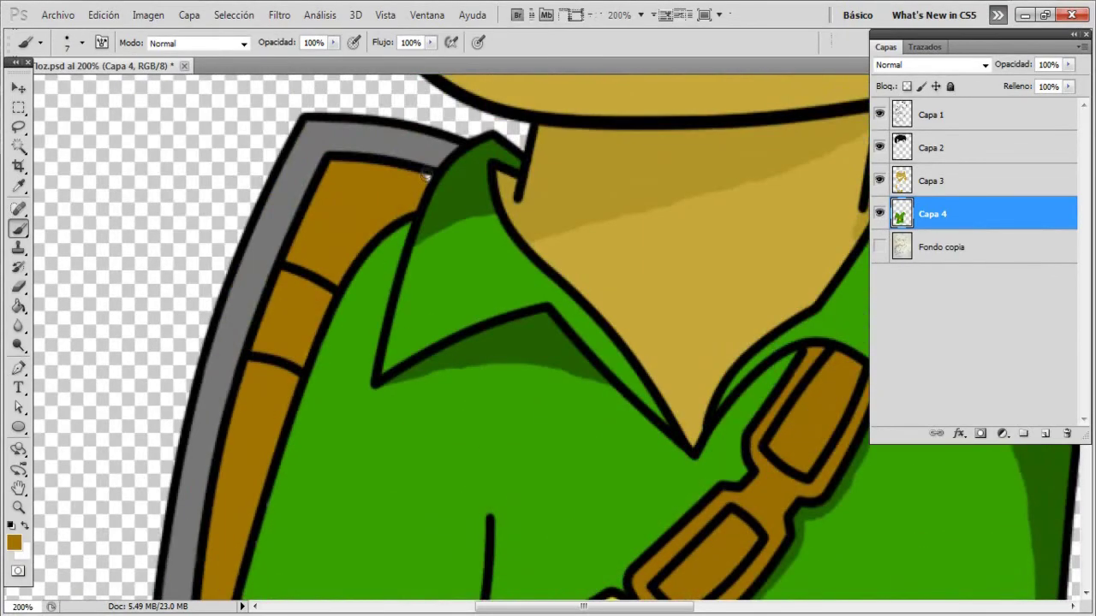
pyautogui.scroll(-4, 387, 142)
pyautogui.click(14, 542)
pyautogui.click(255, 302)
pyautogui.press('Return')
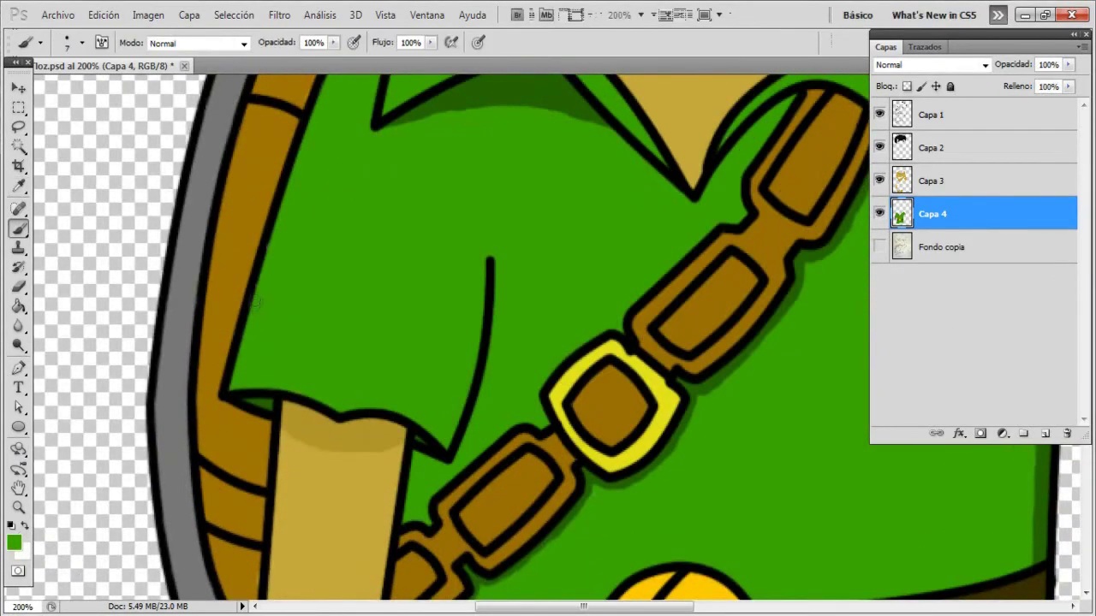
pyautogui.scroll(-3, 301, 225)
pyautogui.hotkey('alt', ']')
# Step: Sample the strap brown, make Capa 4 active, and return to a size 7 brush
pyautogui.press('e')
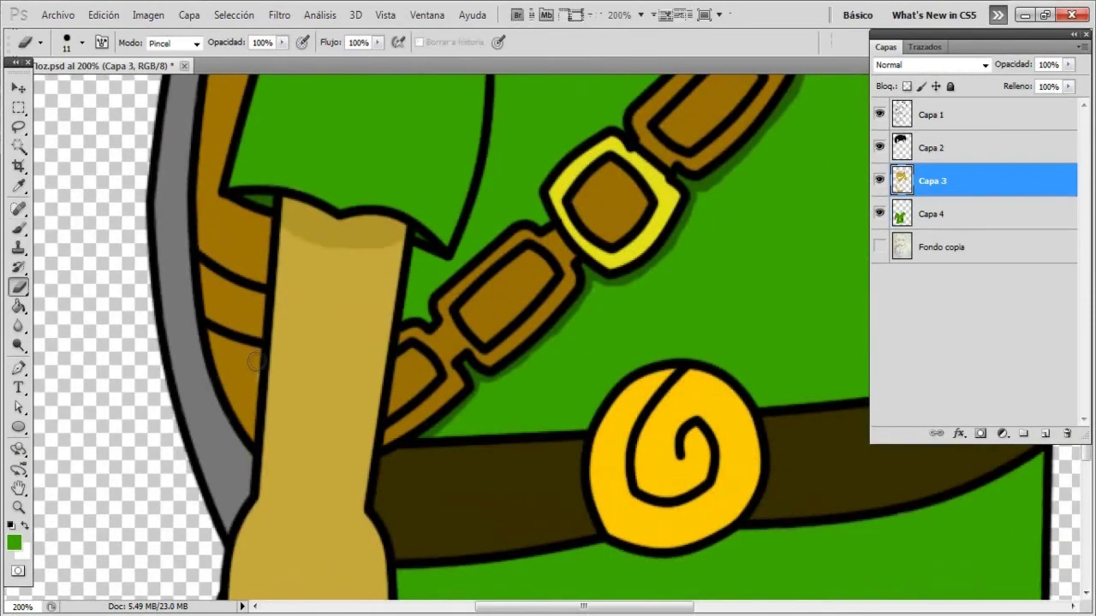
pyautogui.click(13, 542)
pyautogui.click(587, 250)
pyautogui.press('Return')
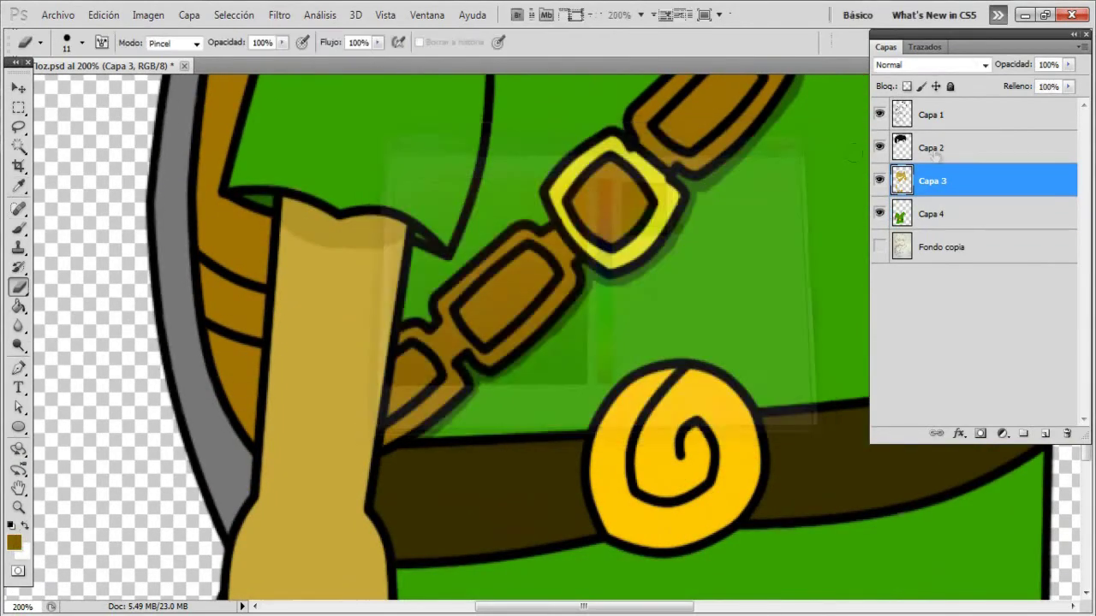
pyautogui.hotkey('alt', '[')
pyautogui.press('b')
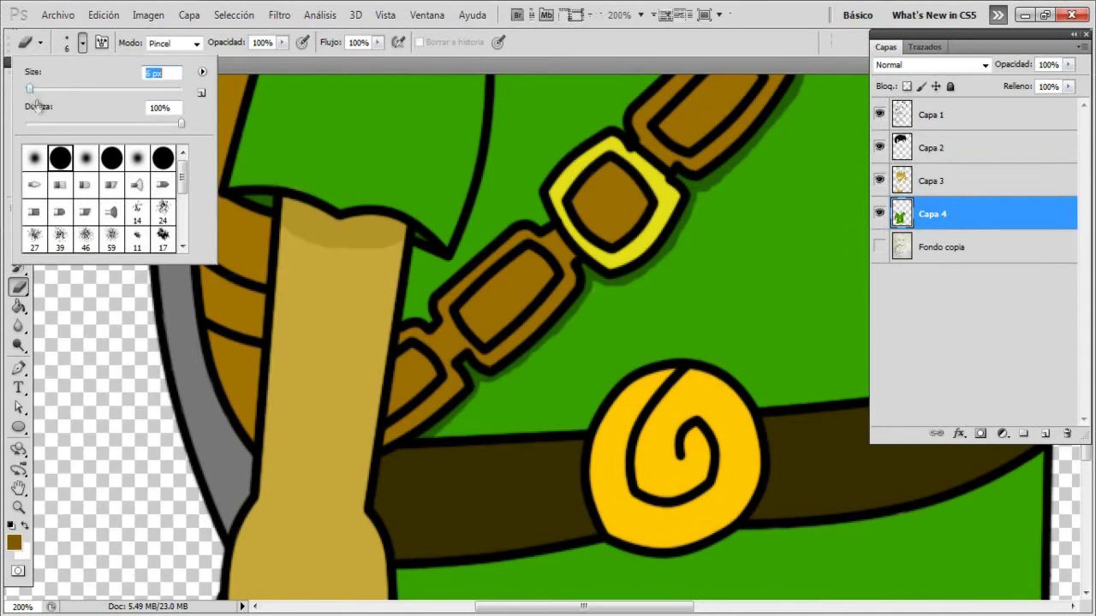
pyautogui.click(254, 436)
# Step: Paint a darker brown shadow along the arm and up the tunic's left edge
pyautogui.moveTo(254, 413)
pyautogui.mouseDown()
pyautogui.moveTo(225, 195)
pyautogui.moveTo(254, 417)
pyautogui.mouseUp()
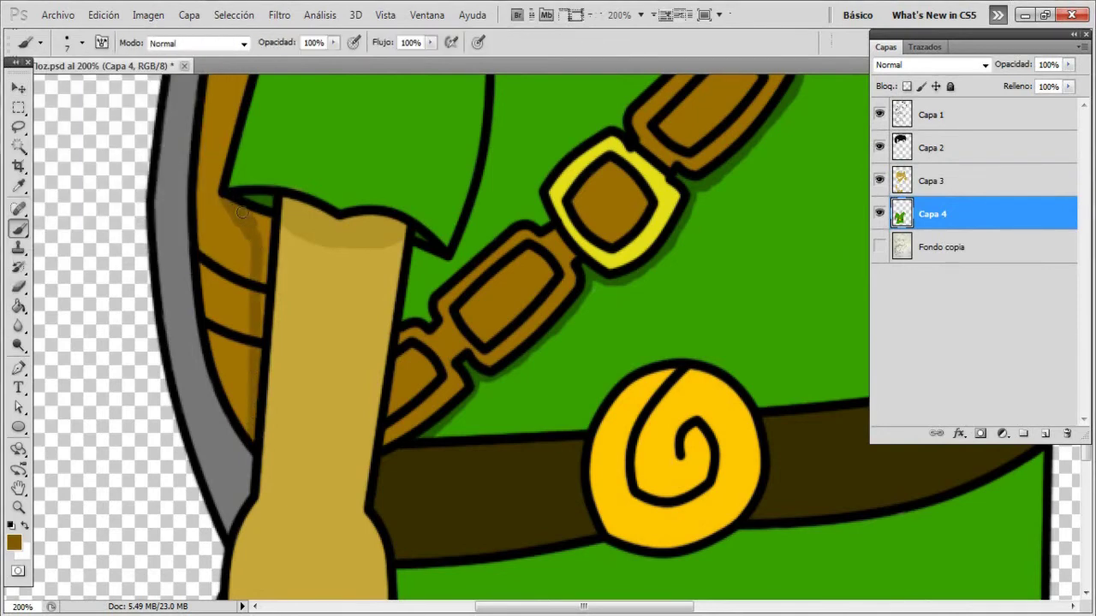
pyautogui.scroll(5, 257, 418)
pyautogui.scroll(1, 257, 418)
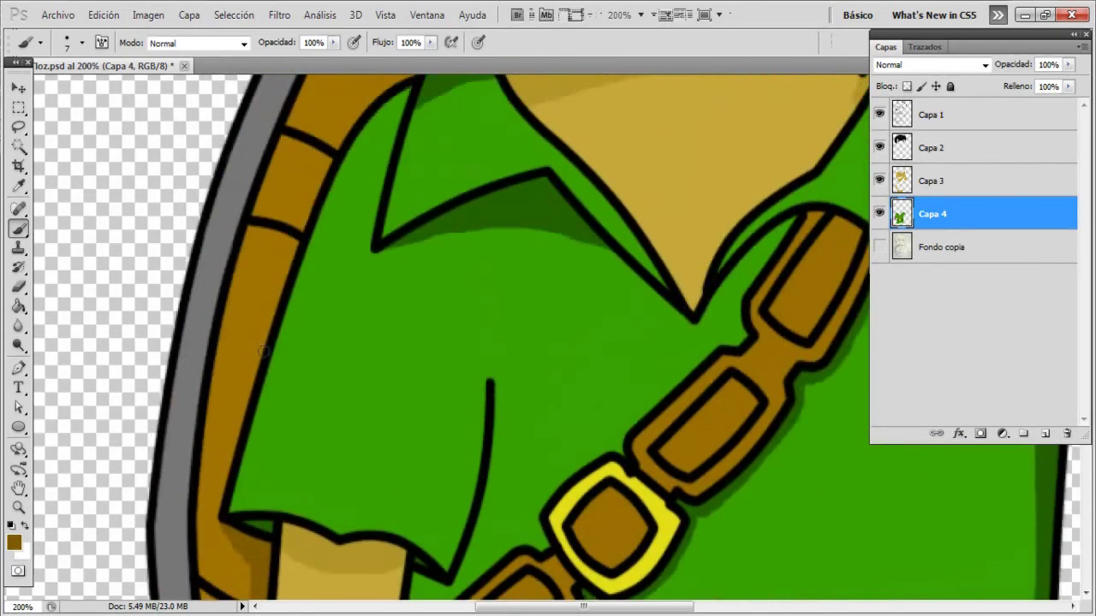
pyautogui.moveTo(221, 518); pyautogui.dragTo(248, 406)
pyautogui.moveTo(228, 460)
pyautogui.mouseDown()
pyautogui.moveTo(310, 190)
pyautogui.moveTo(296, 240)
pyautogui.mouseUp()
pyautogui.moveTo(317, 176); pyautogui.dragTo(346, 120)
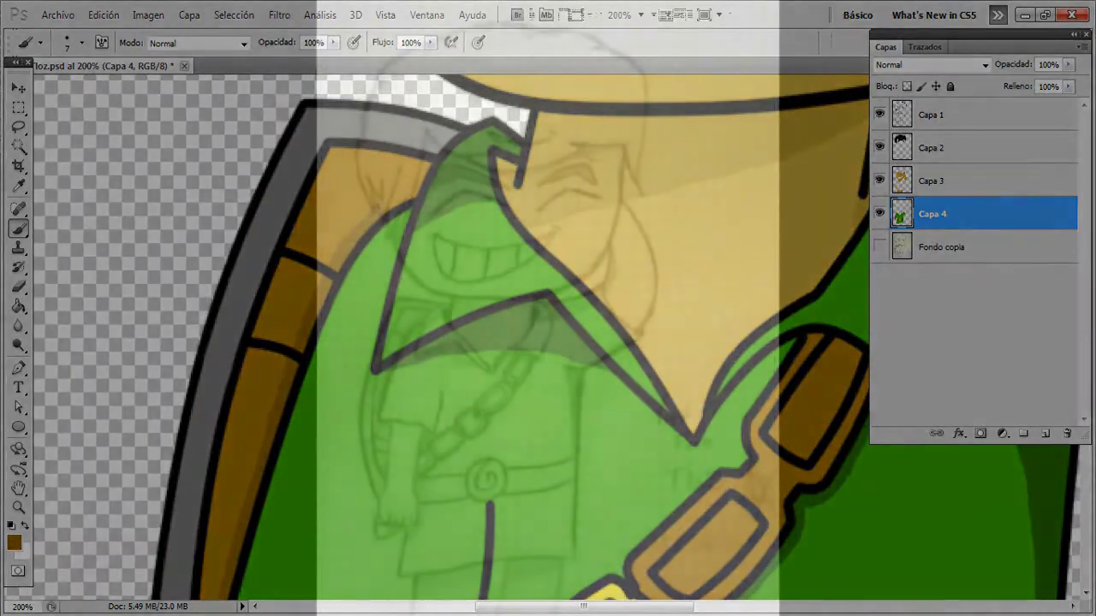